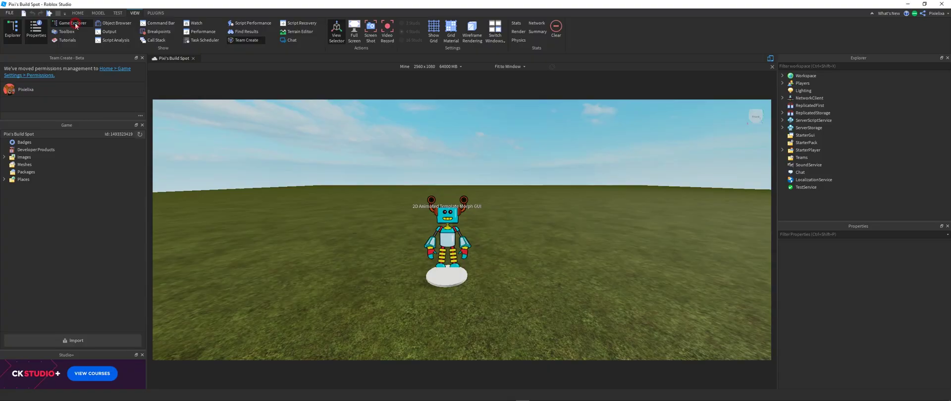
- Import Banana 1, Banana 2 and Banana 3.png into the game together
click(76, 341)
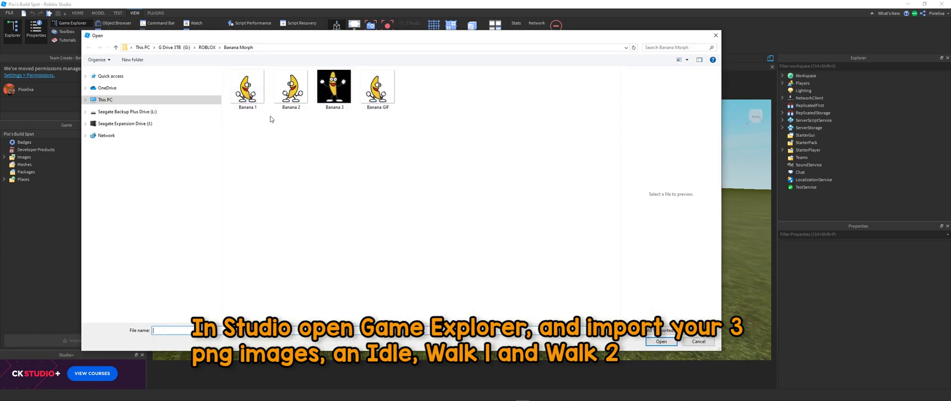
click(248, 90)
ctrl+click(292, 91)
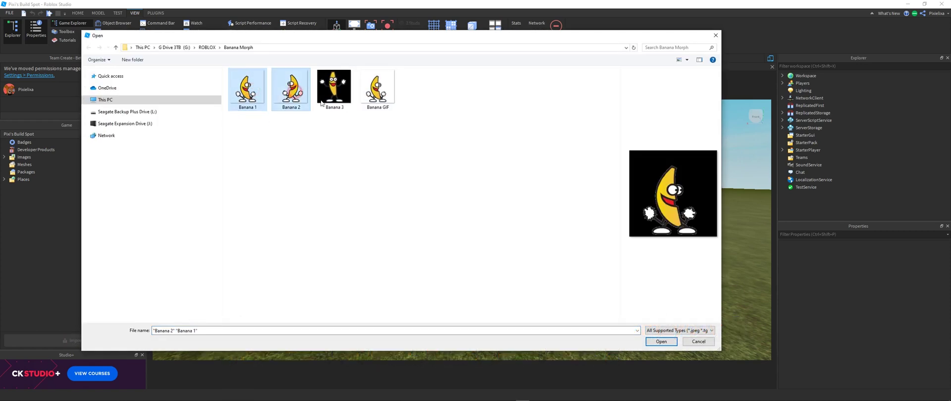
ctrl+click(340, 92)
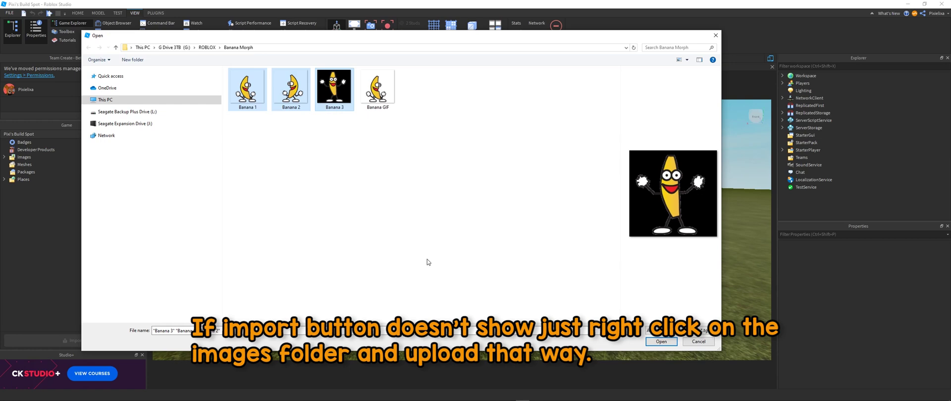
click(661, 342)
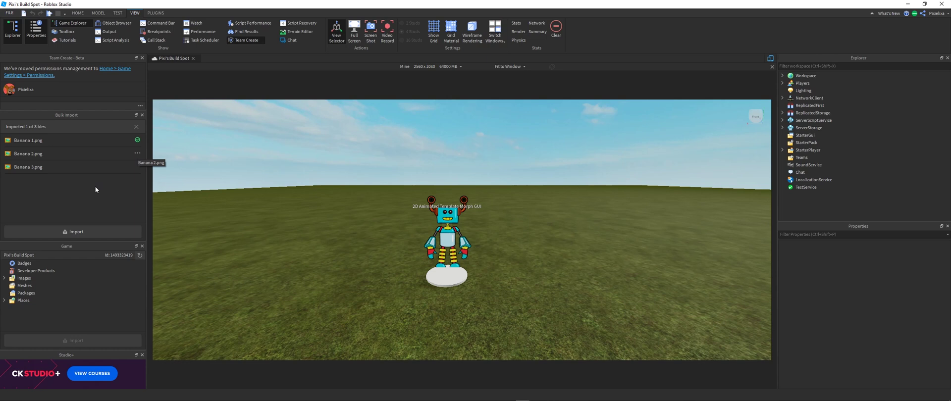
- Close the finished import list and expand Images to show Banana 1, 2 and 3
click(120, 192)
click(142, 115)
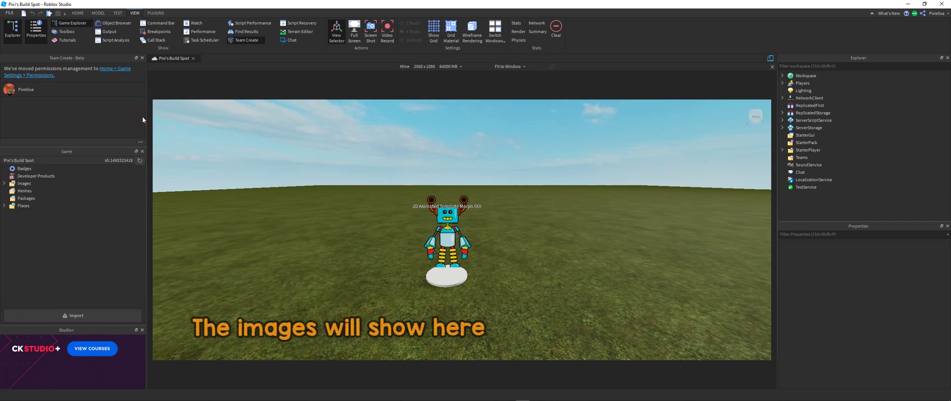
click(5, 183)
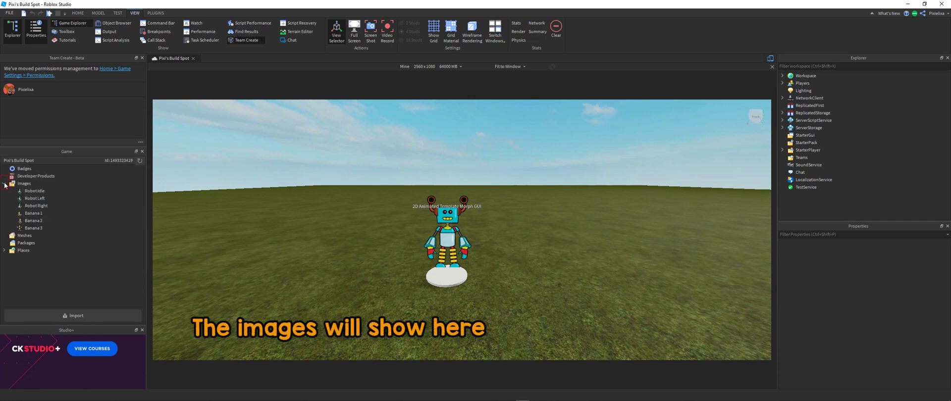
click(36, 221)
click(36, 229)
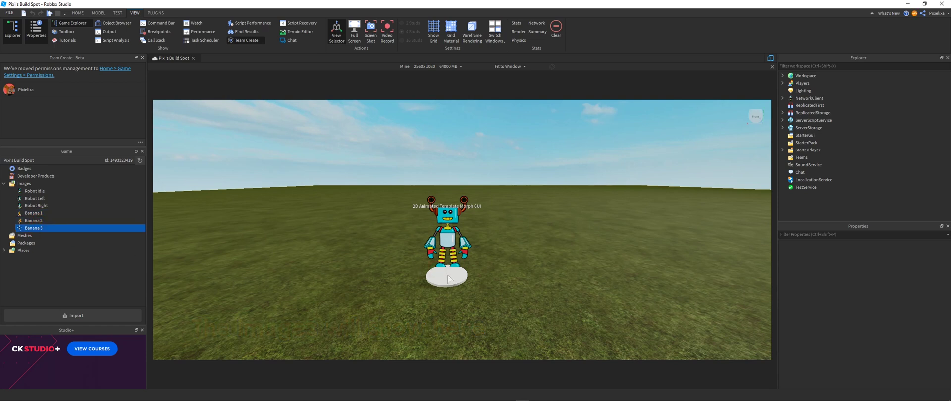
- Select the morph with the Move tool and open its Character > BillboardGui > Image label
click(78, 13)
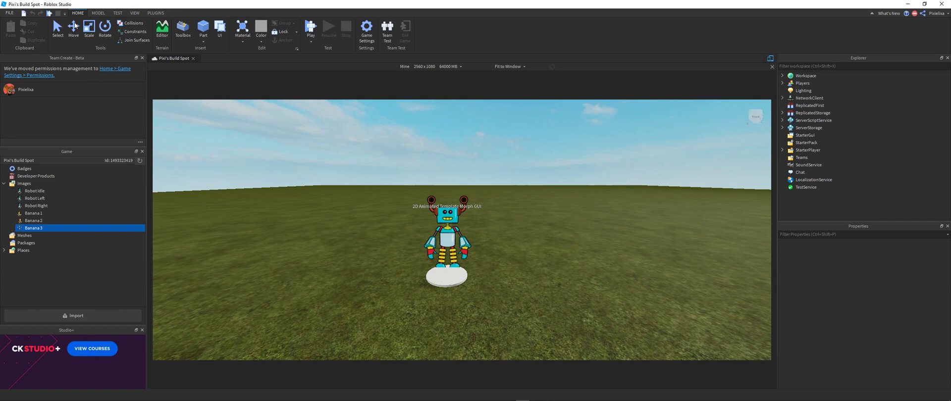
click(73, 29)
click(448, 245)
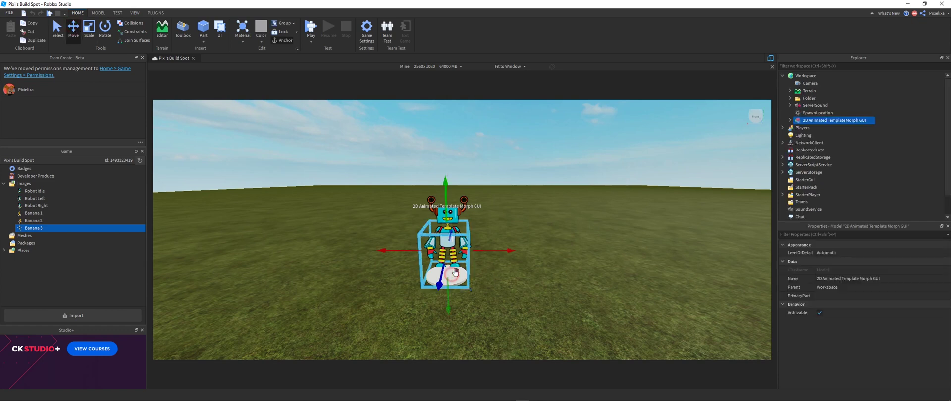
click(790, 120)
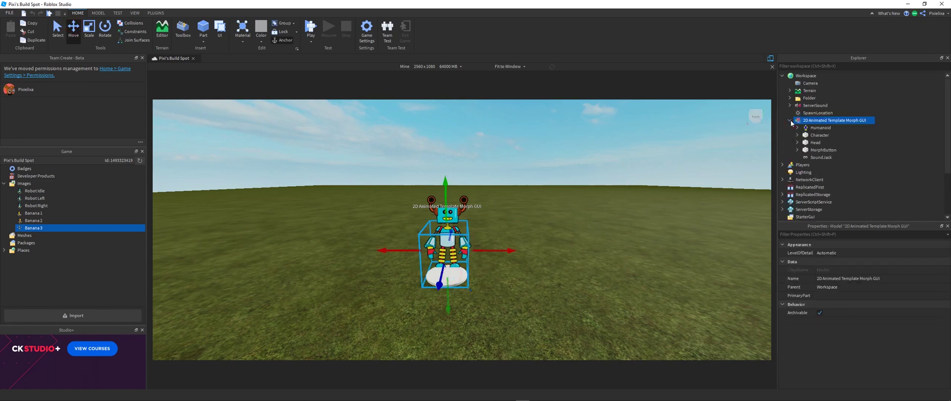
click(797, 134)
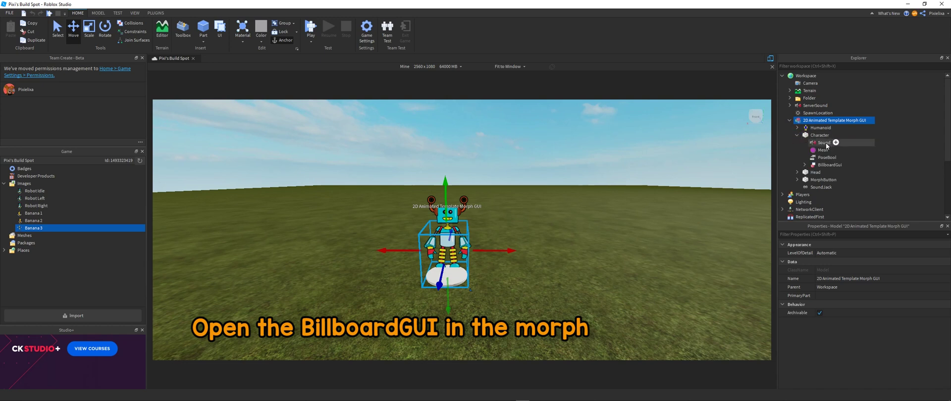
click(805, 165)
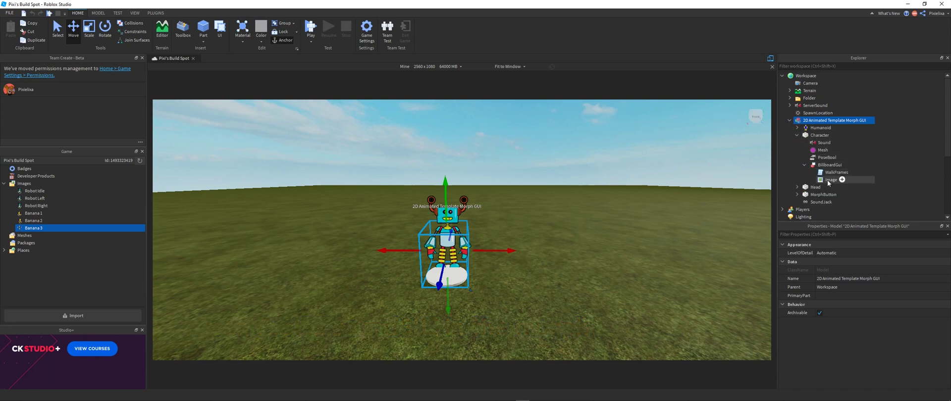
click(828, 180)
- Set the billboard Image label's picture to Banana 1
scroll(915, 335, down, 3)
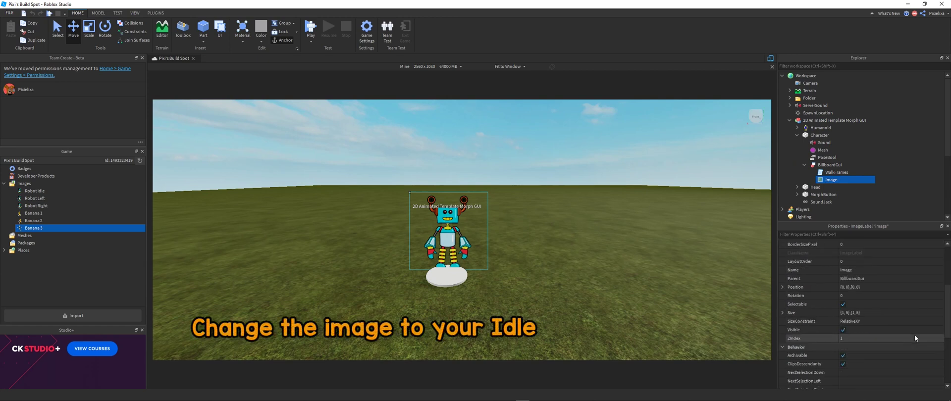
scroll(915, 334, down, 4)
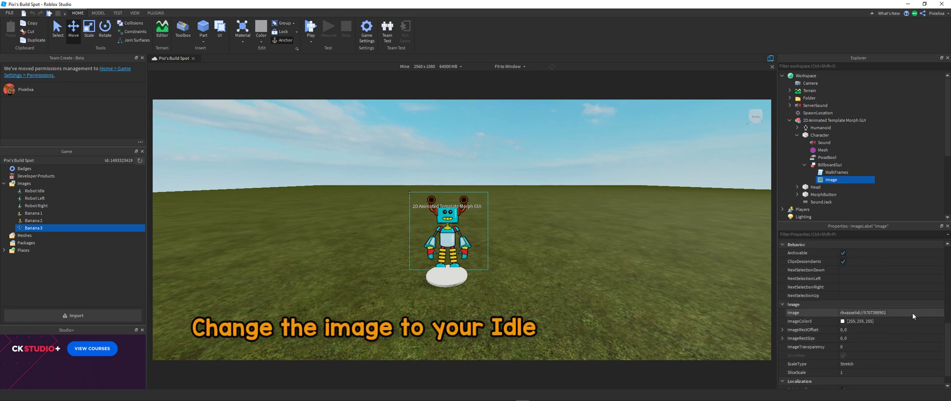
click(926, 313)
drag(882, 328, 882, 359)
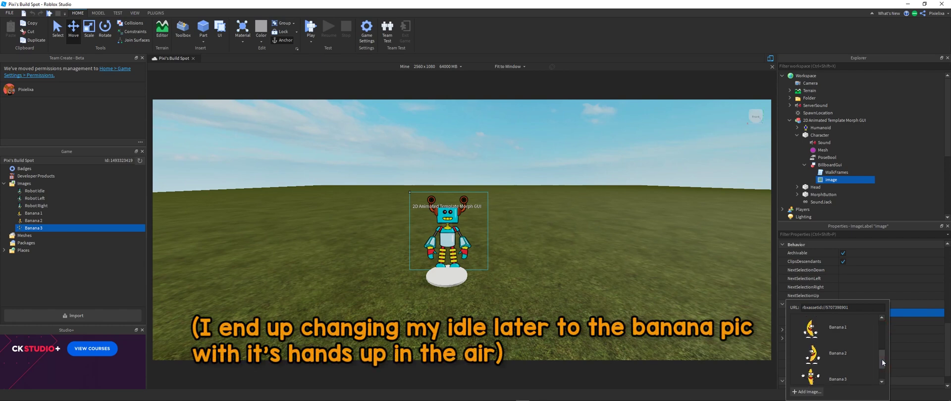
click(845, 329)
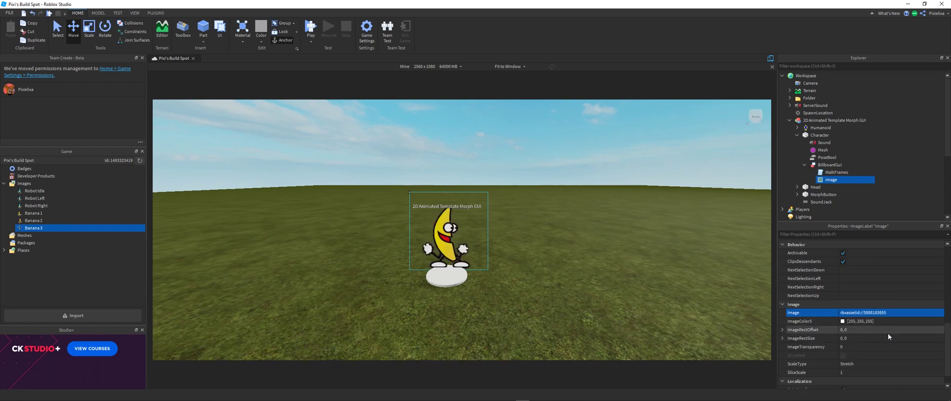
- Copy Banana 2's asset ID to the clipboard
click(37, 221)
right_click(39, 222)
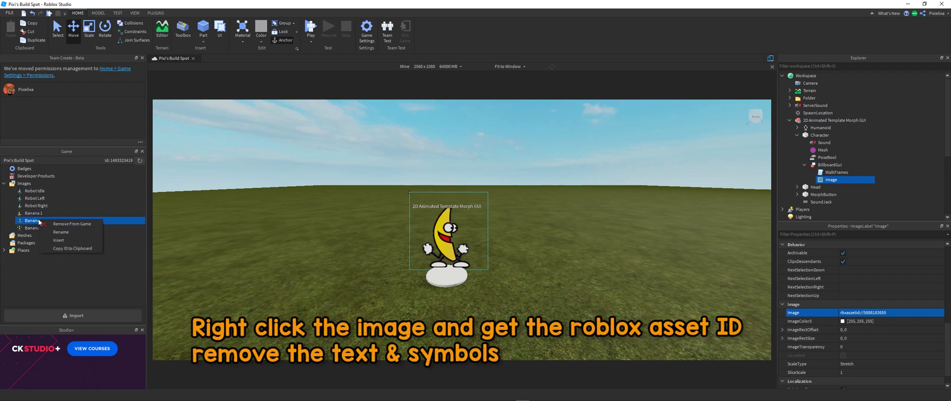
click(74, 249)
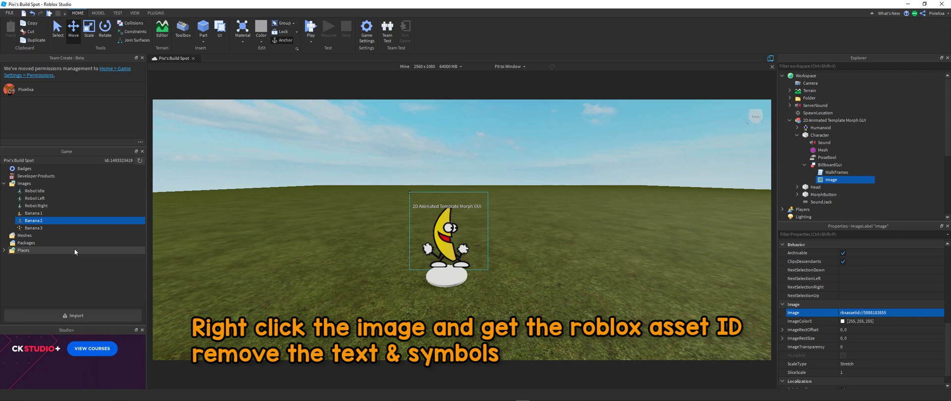
- In the WalkFrames script, put Banana 2's asset ID into the walk1 line
double_click(838, 172)
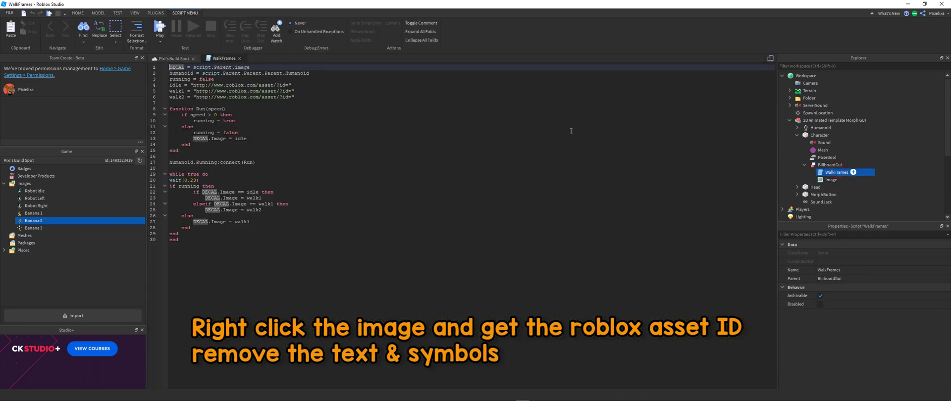
click(290, 85)
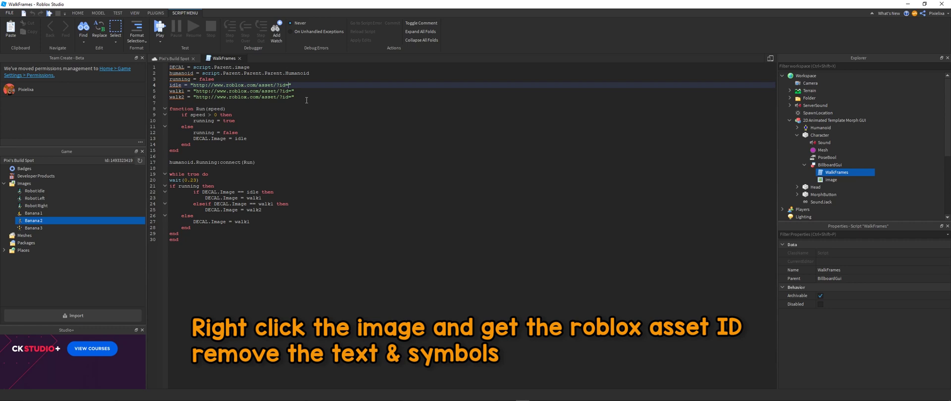
key(ctrl+v)
double_click(303, 85)
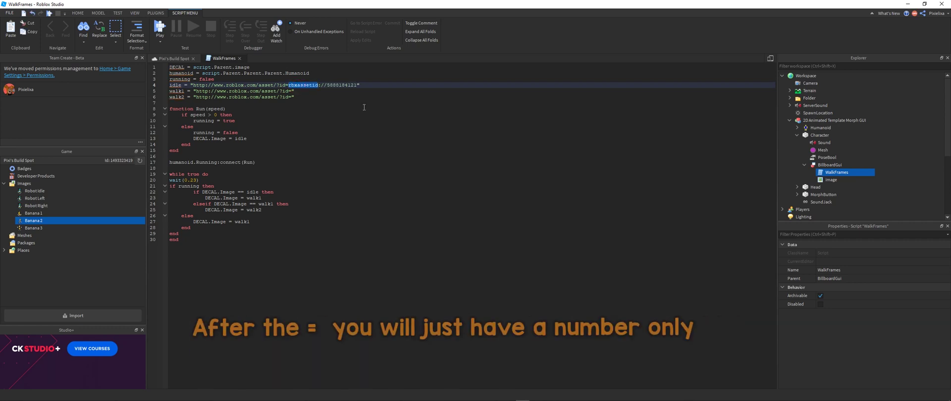
key(Delete)
key(Delete)
key(Delete)
key(Delete)
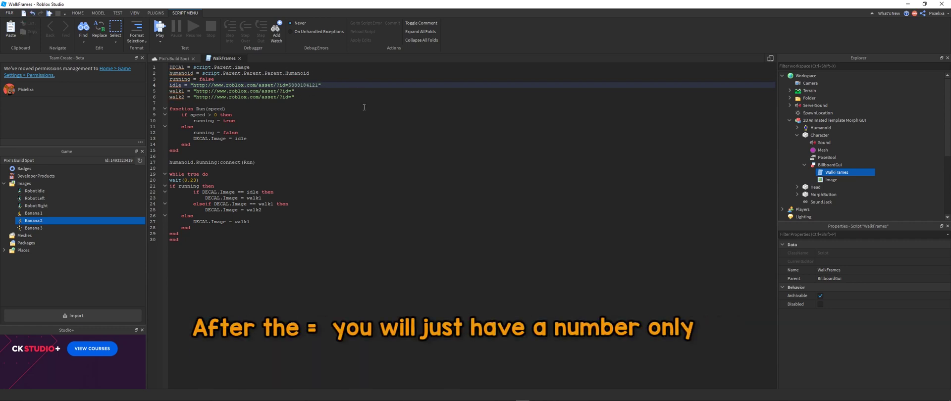
double_click(303, 85)
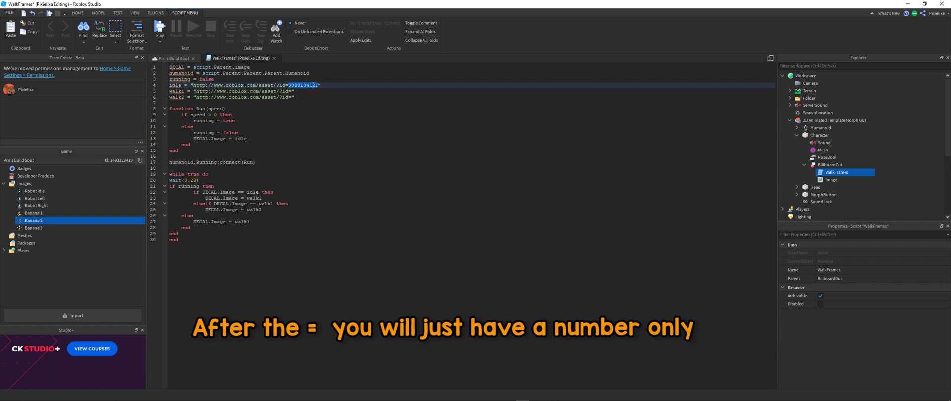
key(Delete)
click(293, 90)
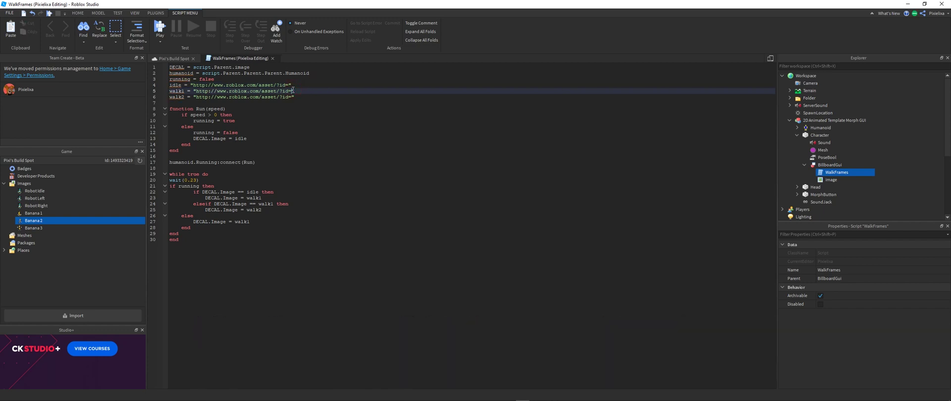
key(ctrl+v)
- Paste Banana 1's asset ID into the idle line, removing the rbxassetid:// prefix
right_click(36, 213)
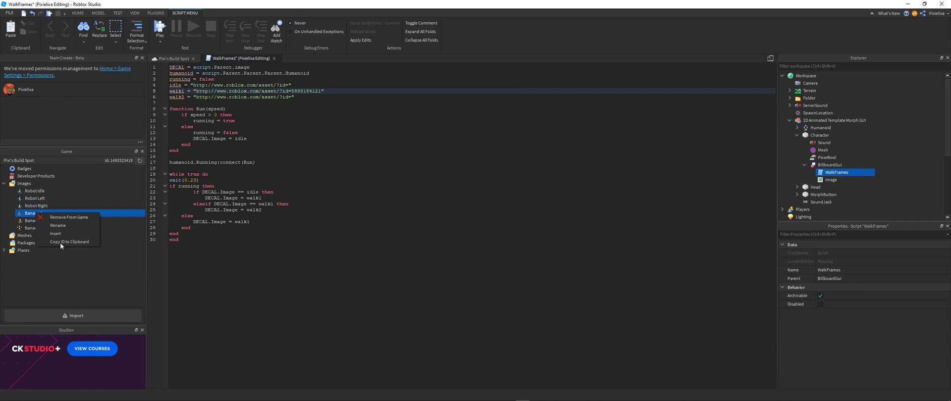
click(63, 242)
click(289, 86)
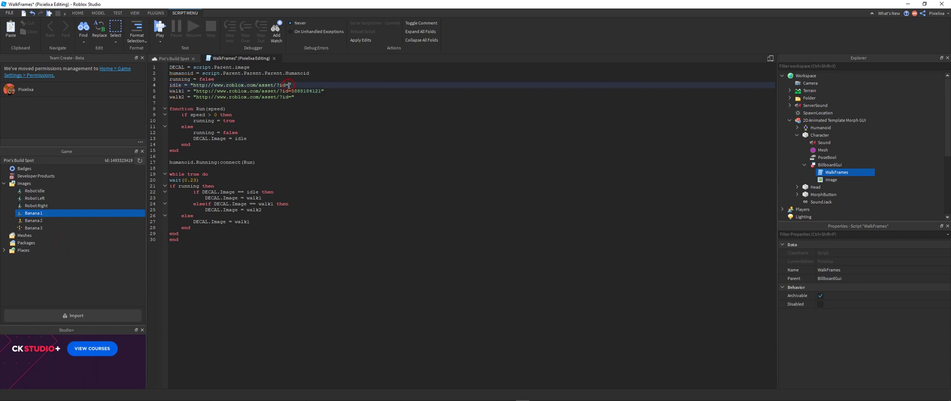
key(ctrl+v)
drag(289, 85, 318, 86)
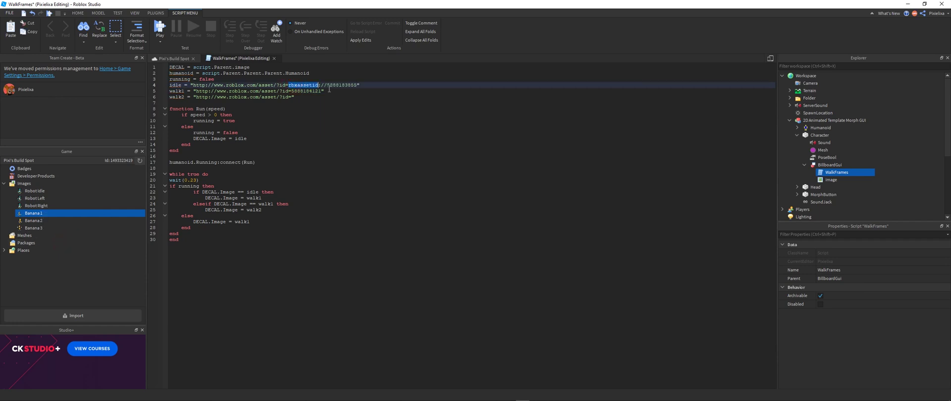
key(BackSpace)
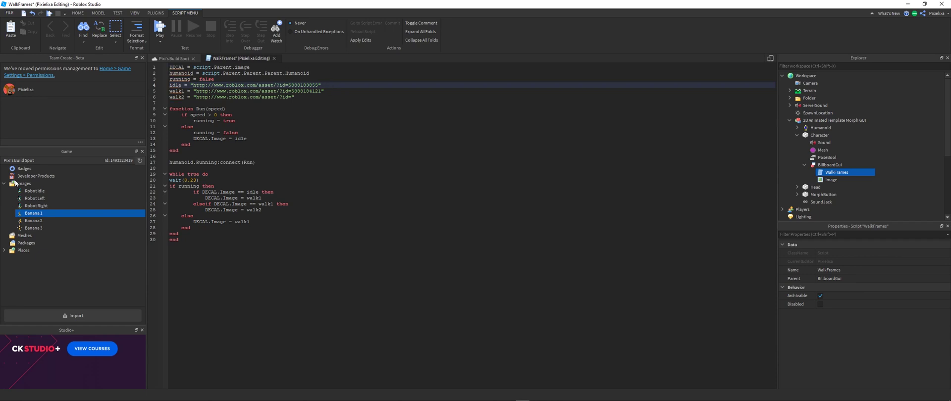
- Put Banana 3's asset ID into the walk2 line without the prefix and apply the edits
right_click(40, 228)
click(67, 260)
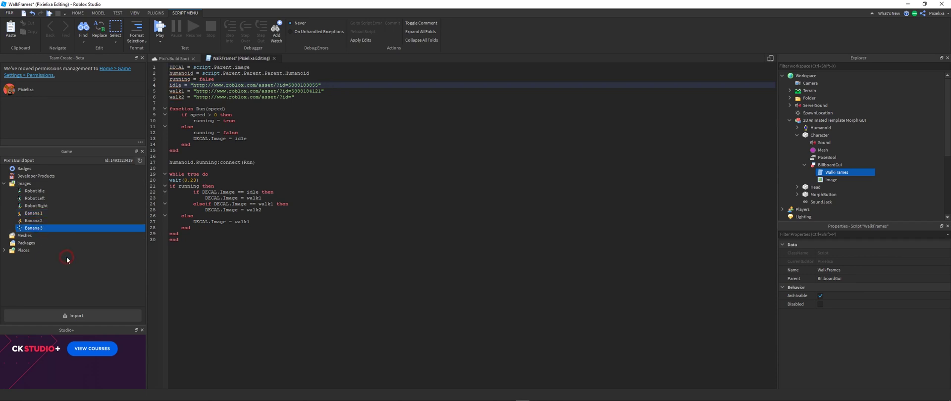
click(293, 97)
key(ctrl+v)
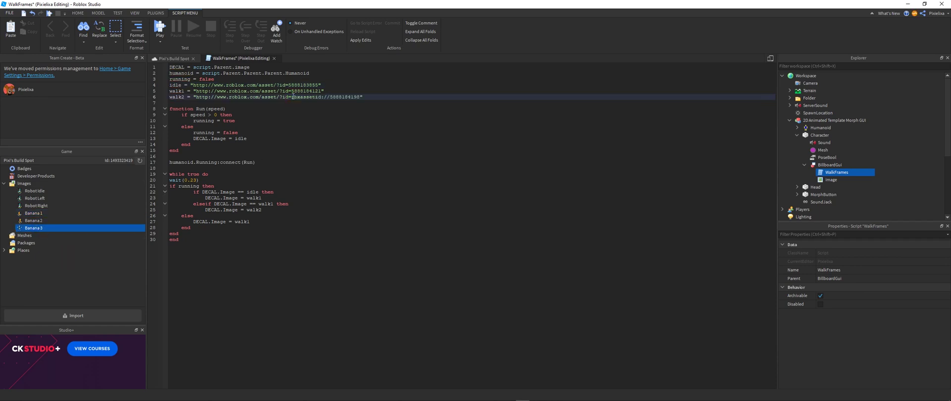
drag(292, 97, 321, 97)
key(BackSpace)
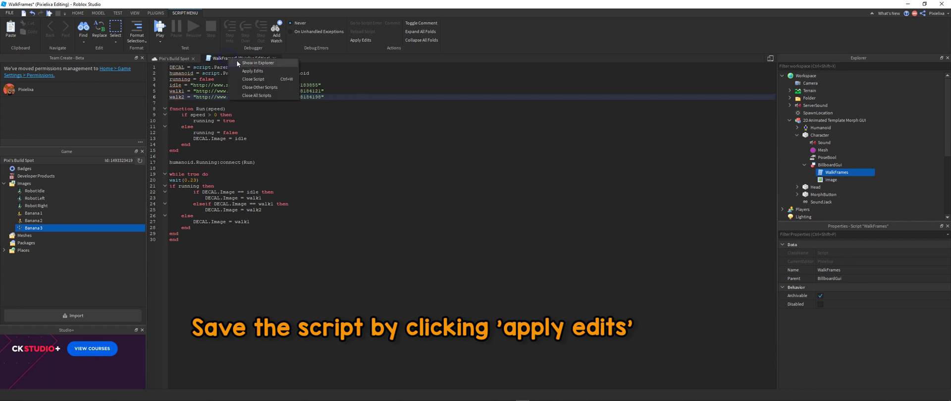
key(ctrl+s)
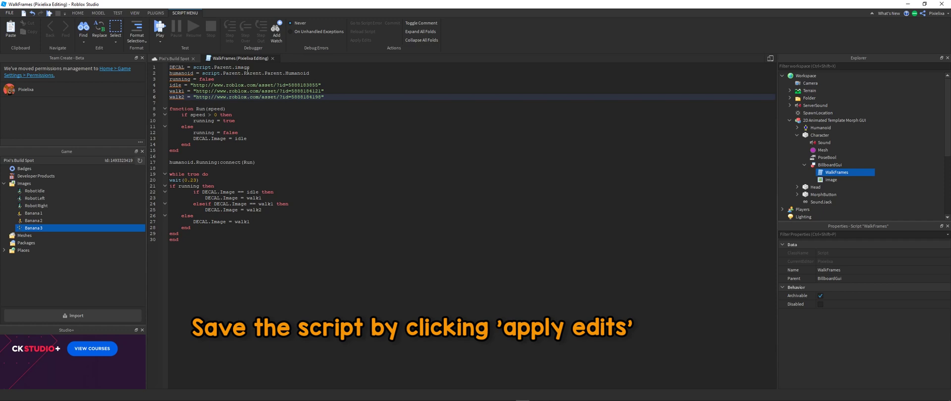
- Close the script, search Toolbox audio for "i'm a banana" and preview Onision - I'm A Banana
click(272, 58)
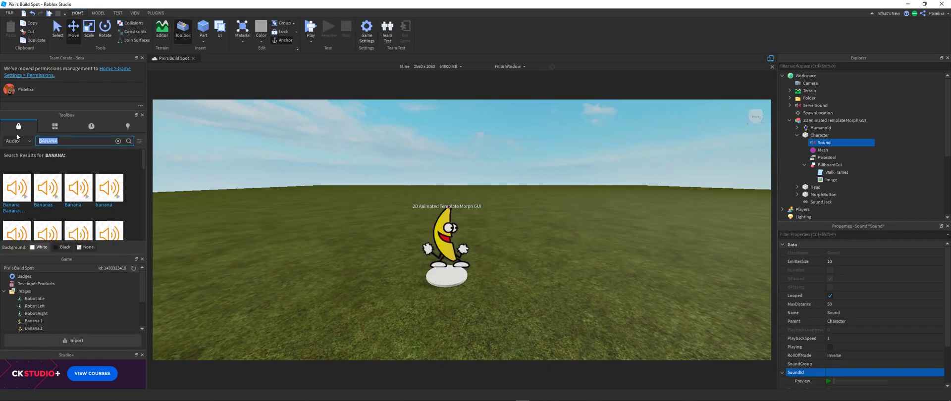
text(i'm a b)
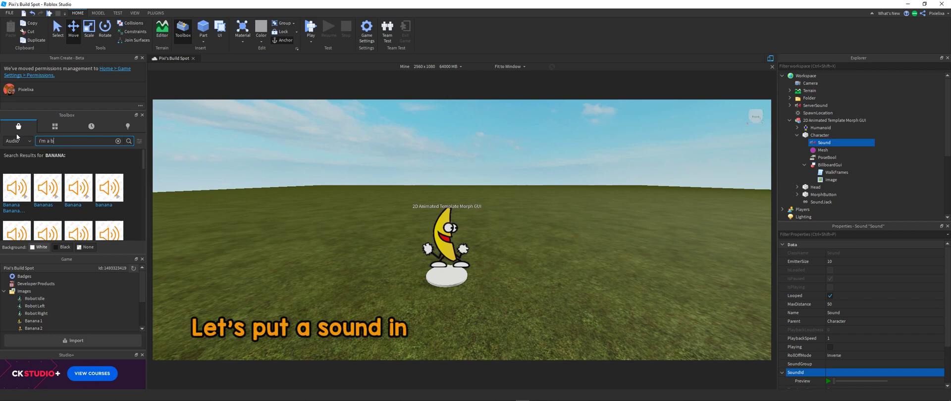
text(anana)
key(Return)
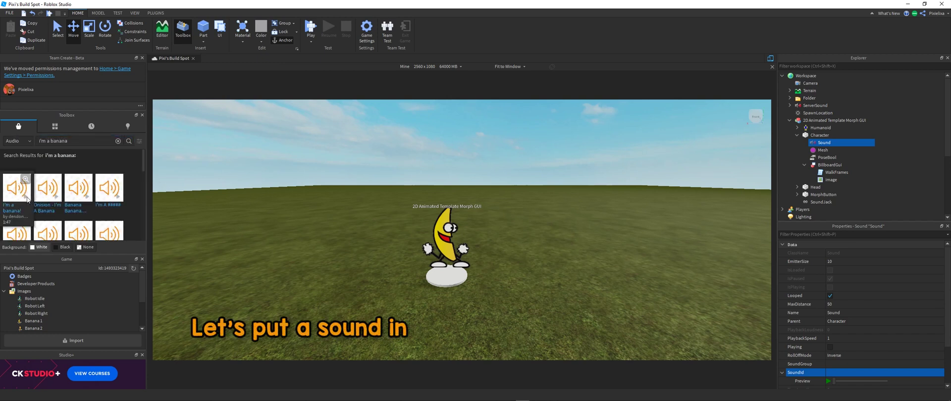
click(56, 198)
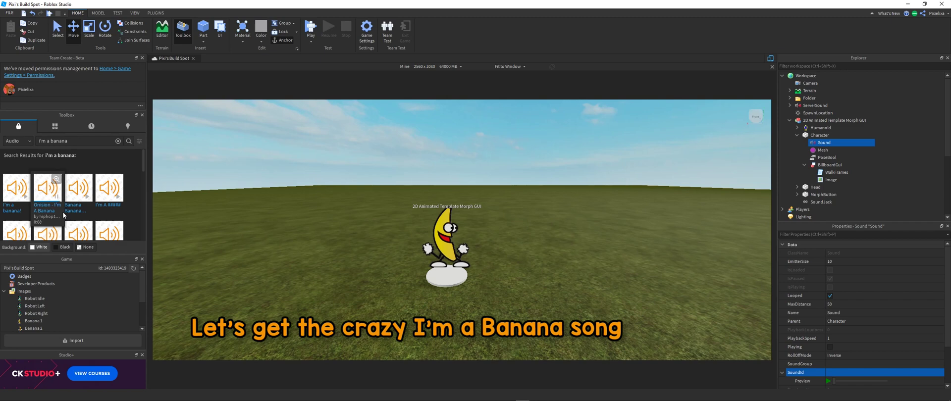
- Insert the Onision - I'm A Banana sound under Character and delete the old Sound
click(48, 188)
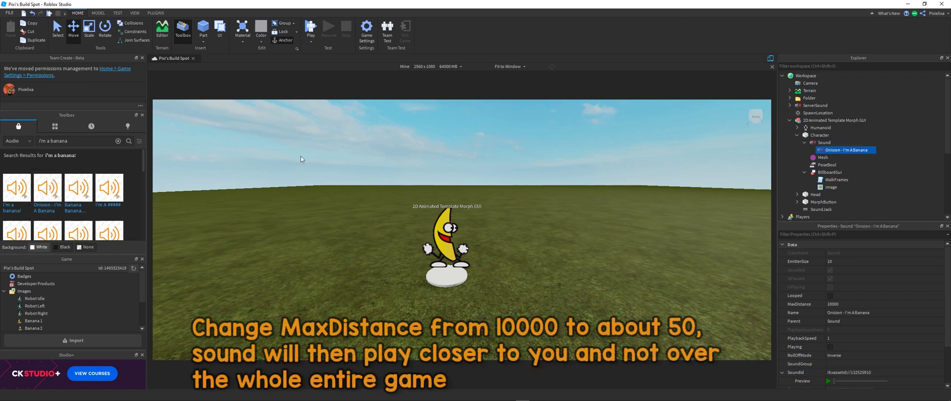
drag(831, 150, 826, 136)
click(826, 151)
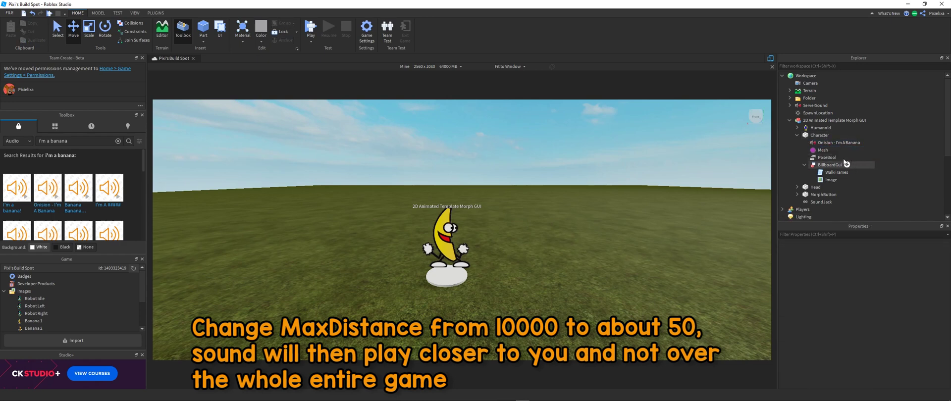
key(Delete)
- Give the song MaxDistance 50, Looped and Playing on, and Volume 0.4
click(844, 304)
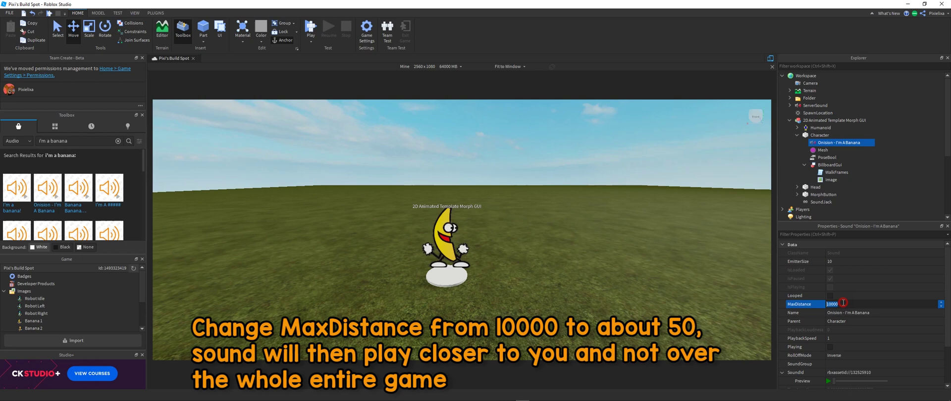
text(1)
key(Return)
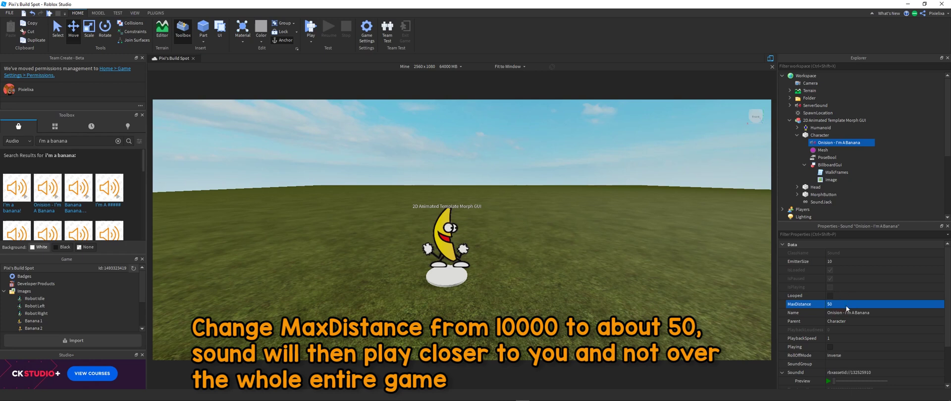
click(831, 296)
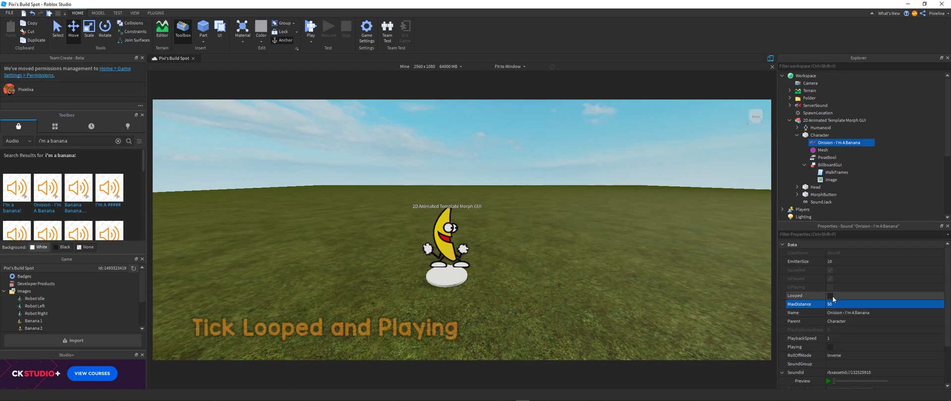
click(831, 296)
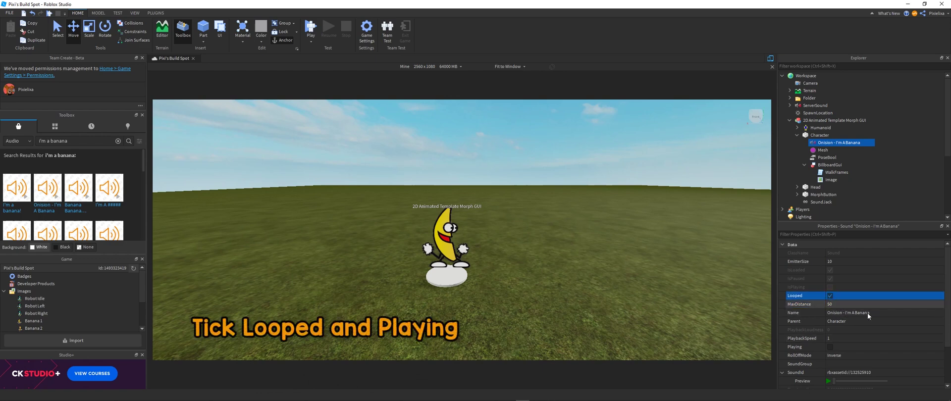
click(831, 347)
scroll(867, 353, down, 2)
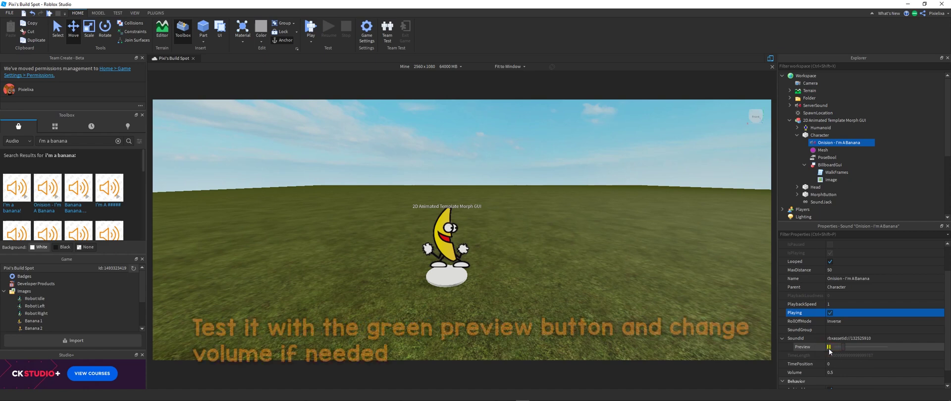
click(842, 373)
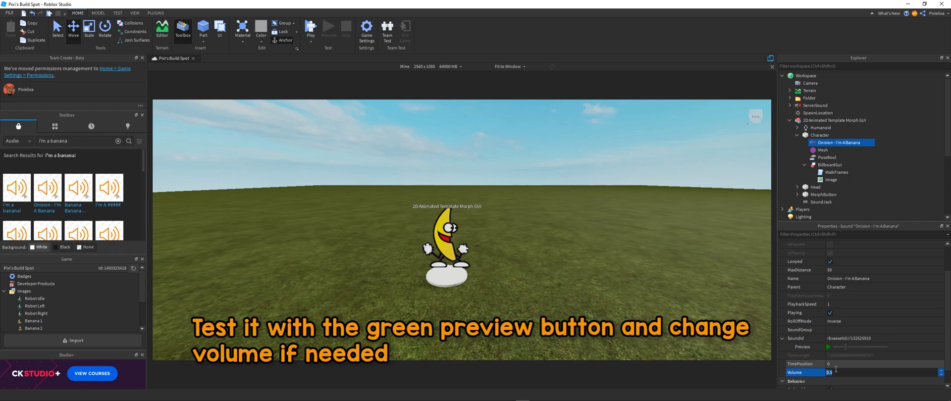
click(833, 372)
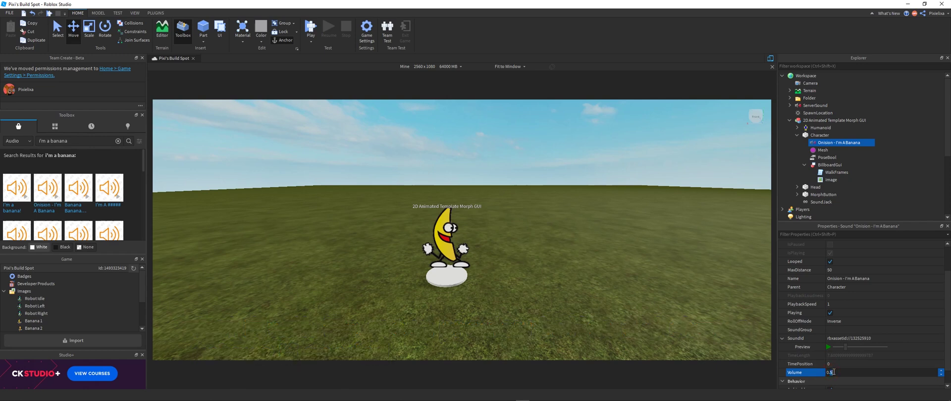
key(Return)
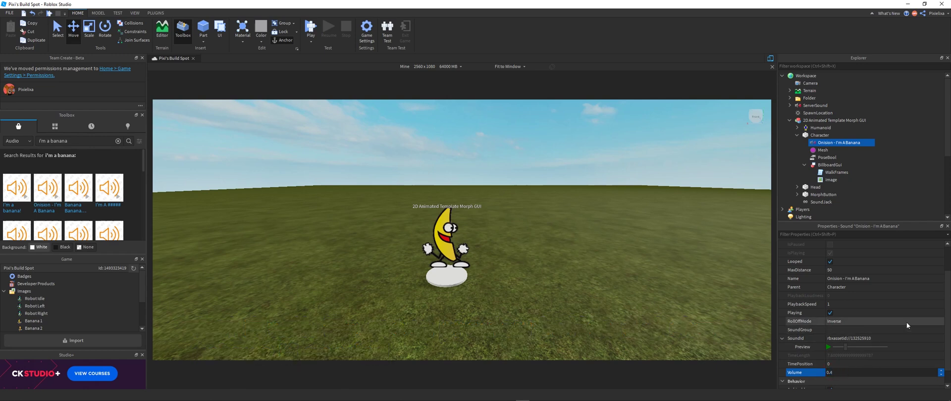
click(814, 137)
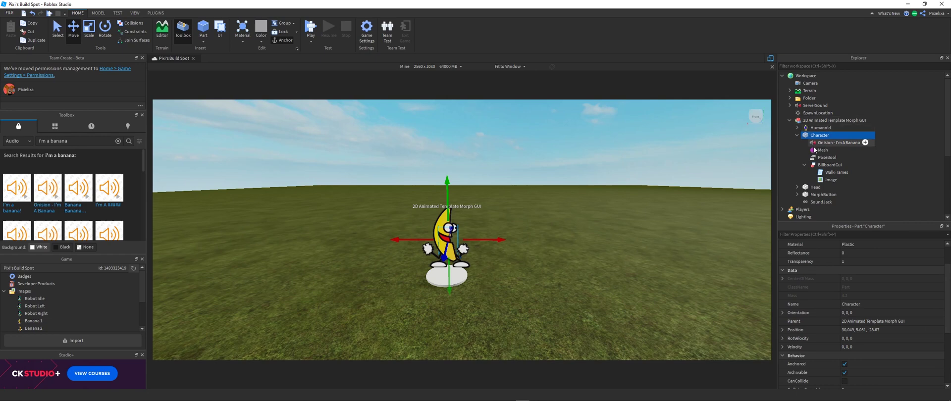
- Set StarterPlayer's CameraMaxZoomDistance to 20
drag(948, 129, 948, 185)
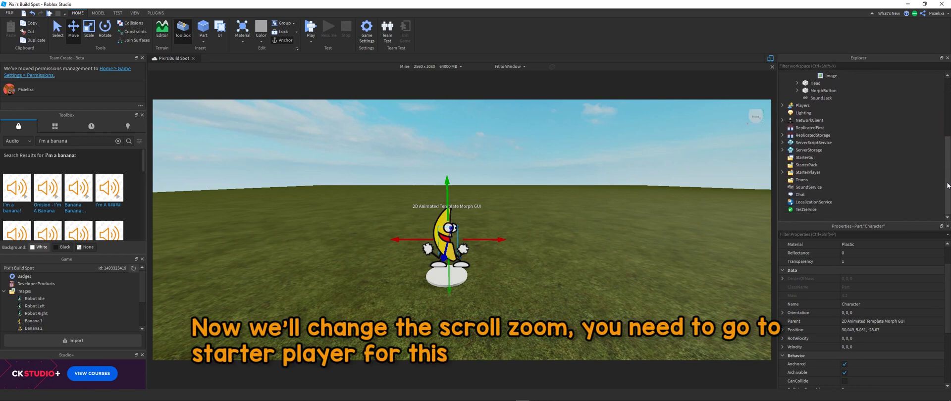
click(808, 172)
click(891, 288)
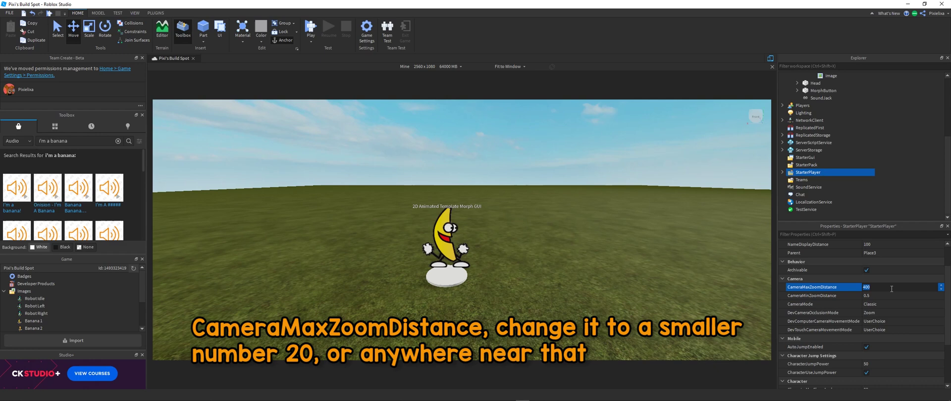
text(20)
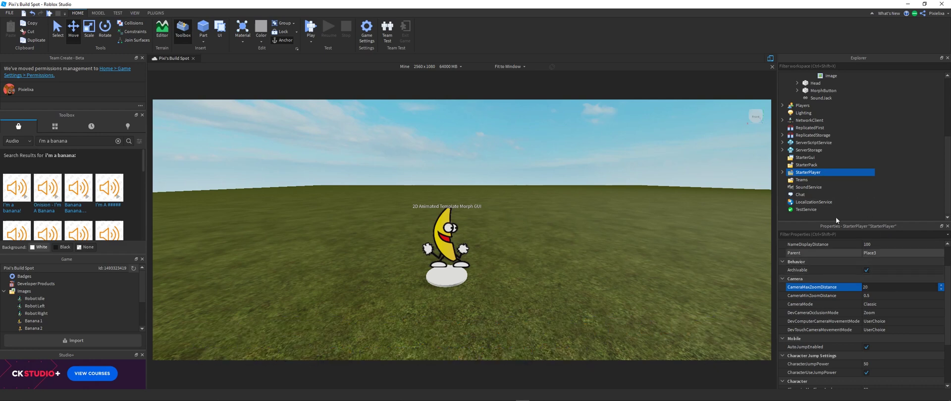
click(809, 173)
- Save the place from the File menu
scroll(825, 171, up, 4)
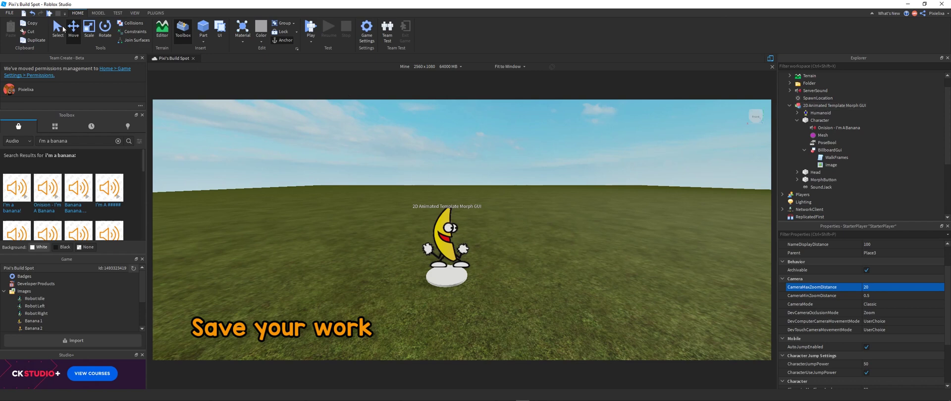
click(6, 12)
click(37, 66)
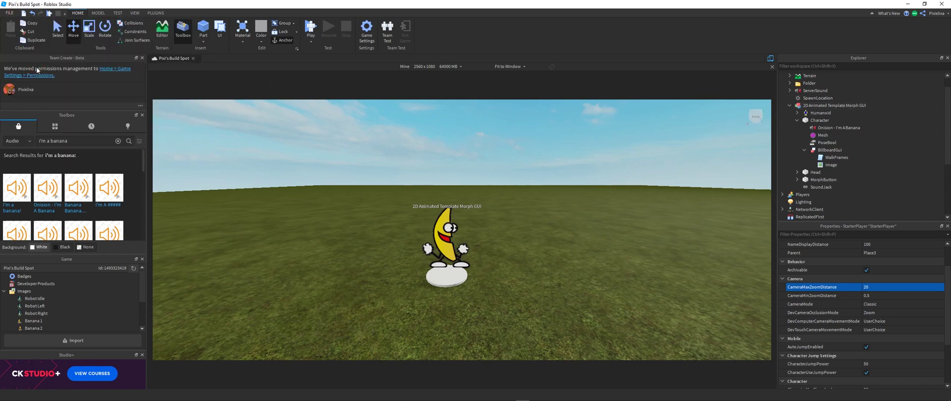
- Start a playtest to see the animated banana morph in game
click(311, 28)
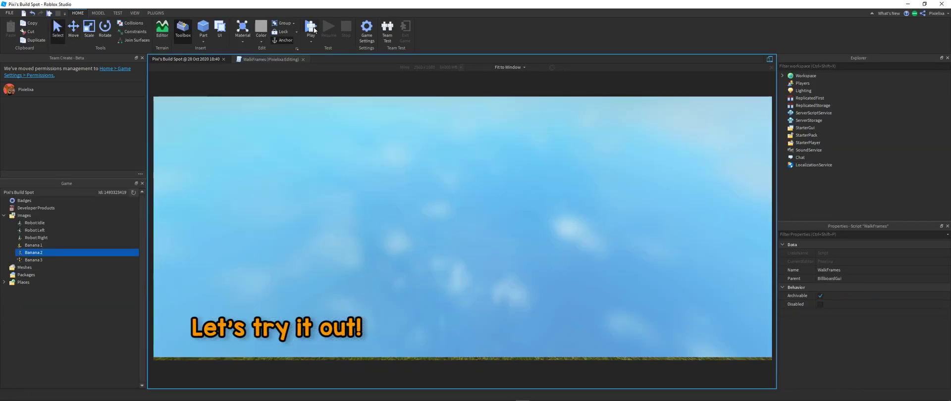
click(314, 29)
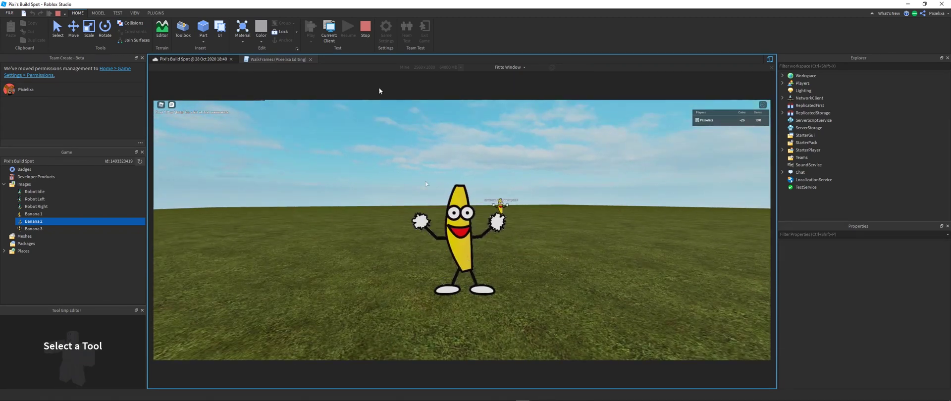
- Stop the playtest and select the banana's BillboardGui
click(365, 28)
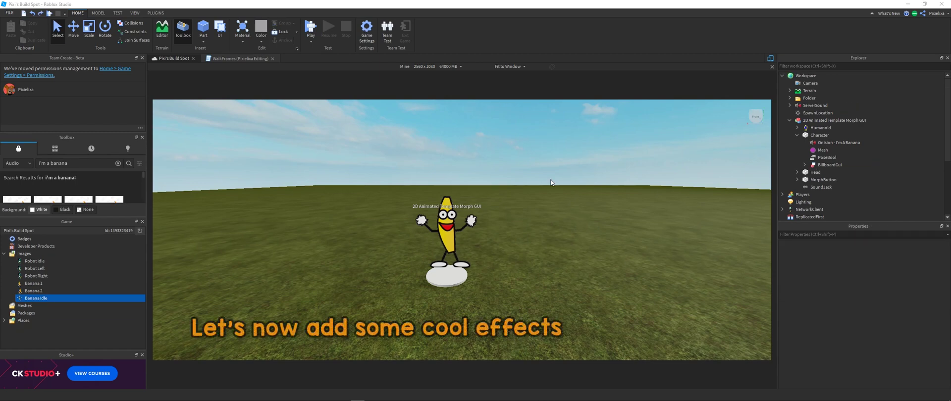
click(823, 150)
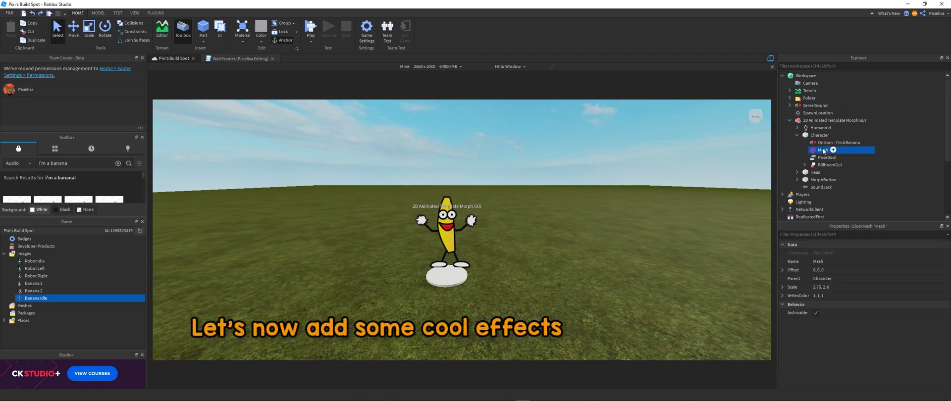
click(806, 165)
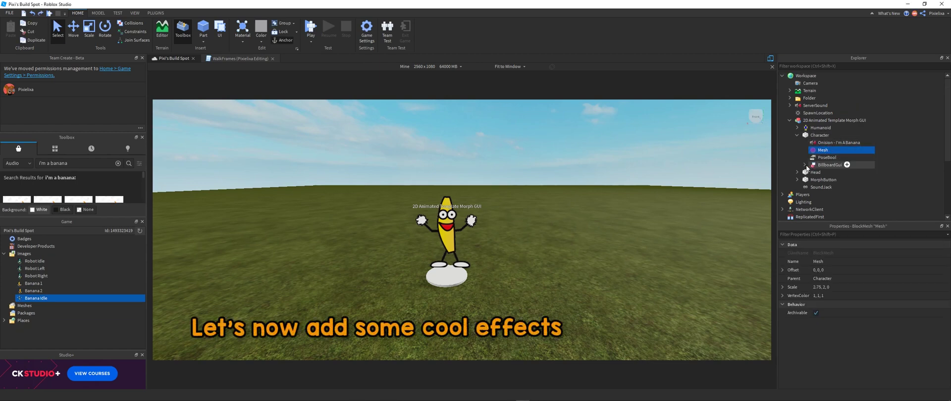
click(832, 166)
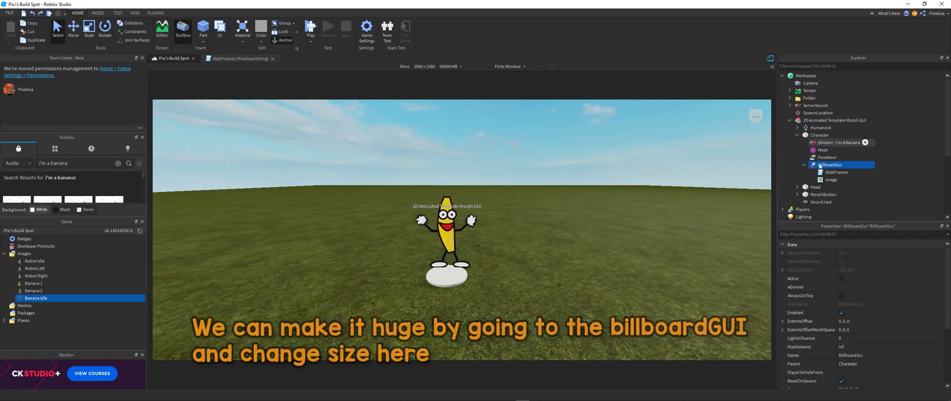
- Change the BillboardGui Size to {15, 0}, {15, 0}
scroll(872, 341, down, 4)
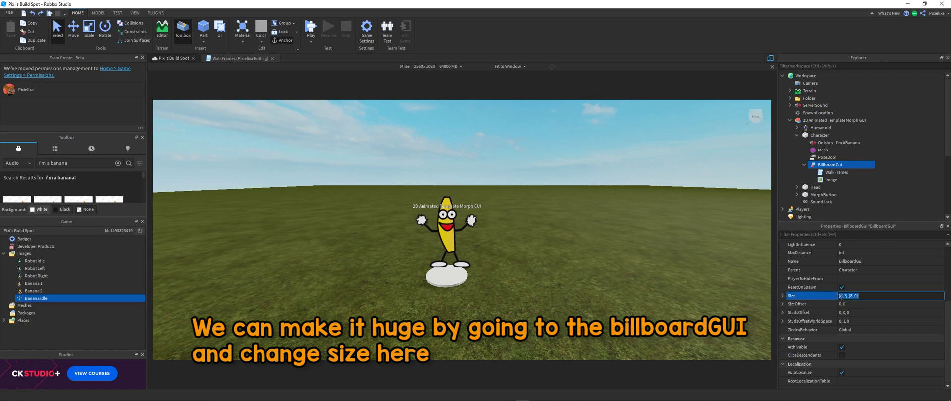
text(8, )
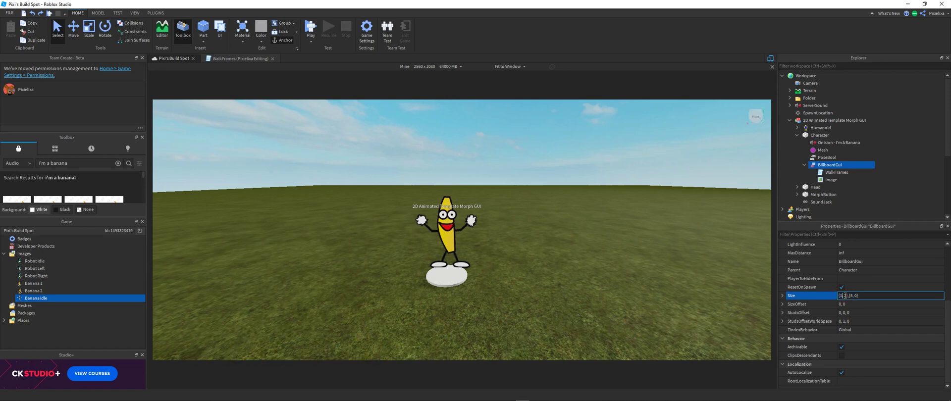
text(0)
key(Return)
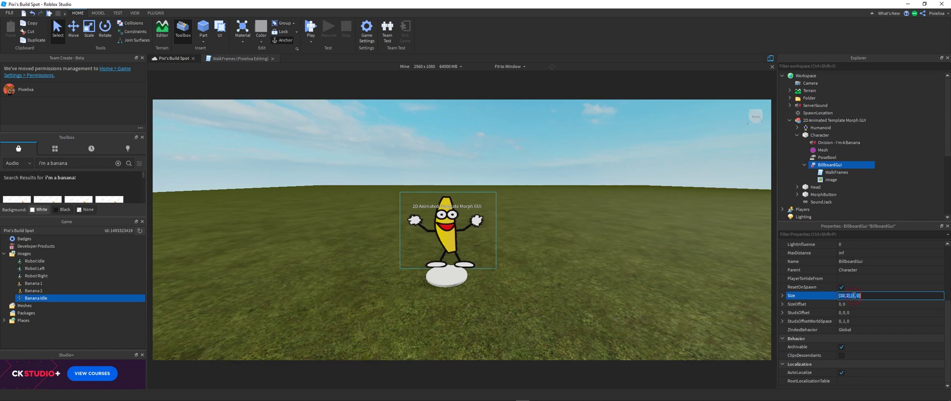
key(Return)
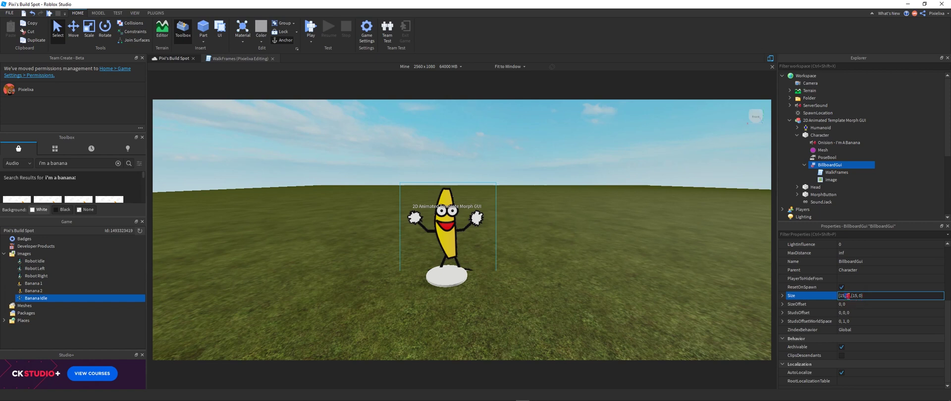
text(0)
key(Return)
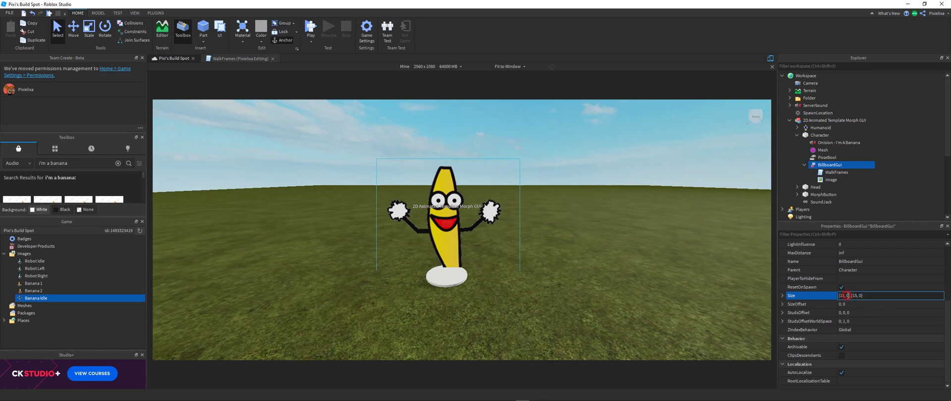
key(Return)
- Raise the billboard's StudsOffset in stages (0.2, 2, 3) to a final 0, 4, 0
click(853, 312)
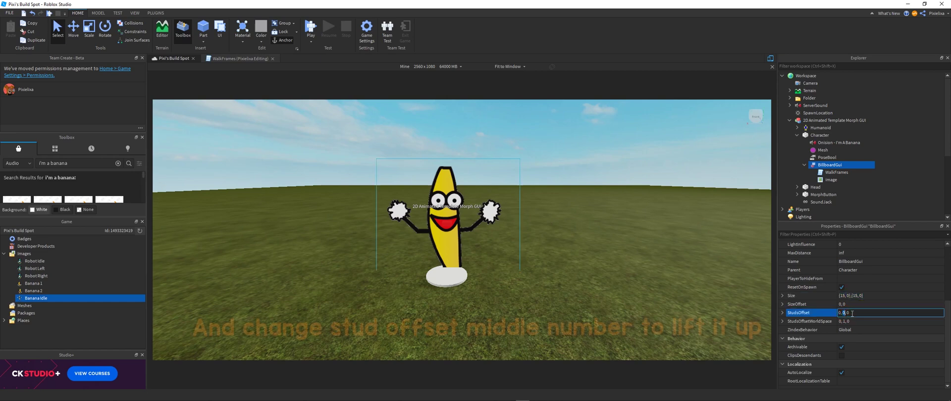
text(0.2)
key(Return)
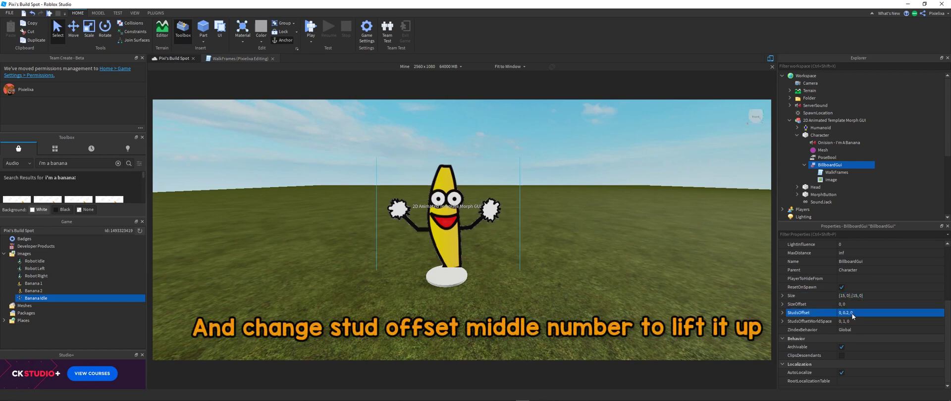
click(846, 313)
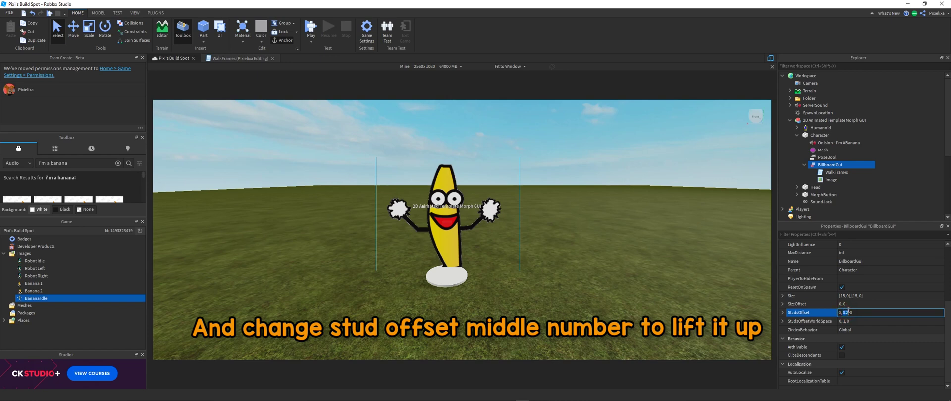
key(BackSpace)
key(BackSpace)
key(Return)
click(847, 314)
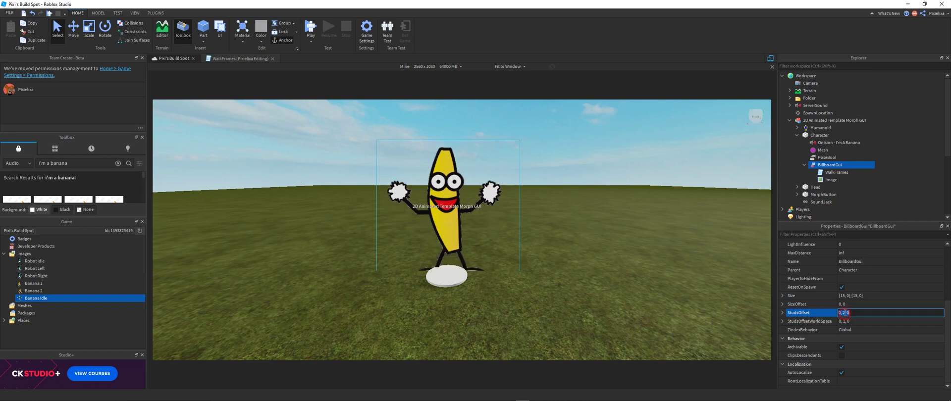
text(3)
key(Return)
click(847, 314)
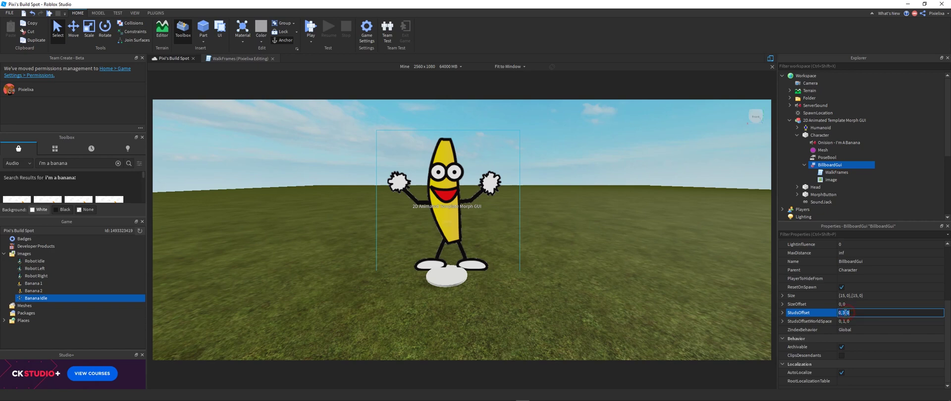
text(4)
key(Return)
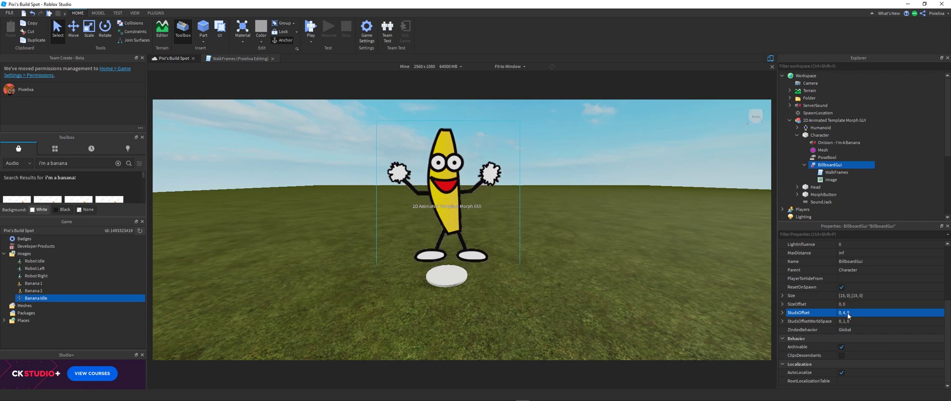
- Insert a Sparkles effect into the Character, searching for 'spark'
click(822, 135)
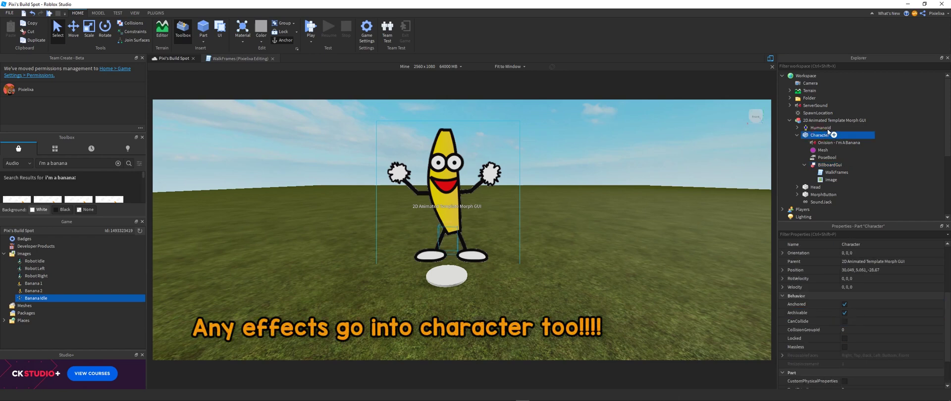
click(835, 135)
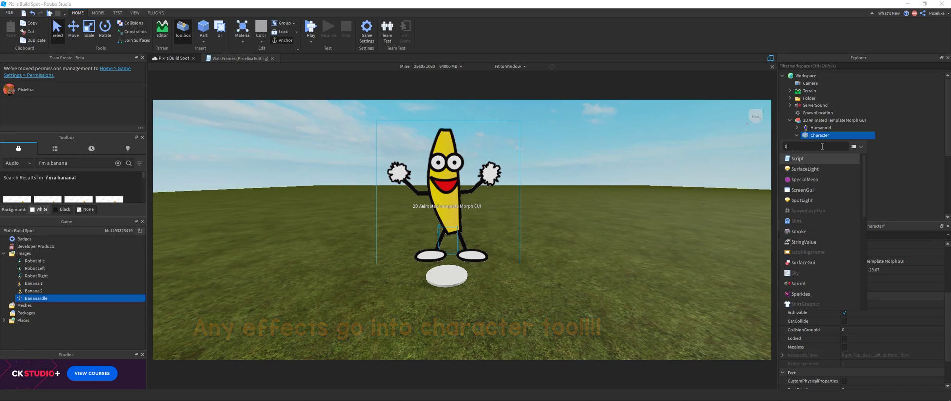
text(spark)
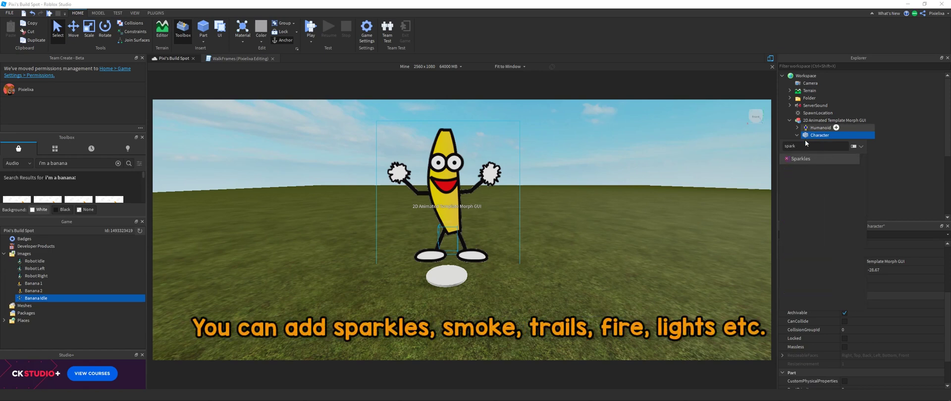
click(799, 159)
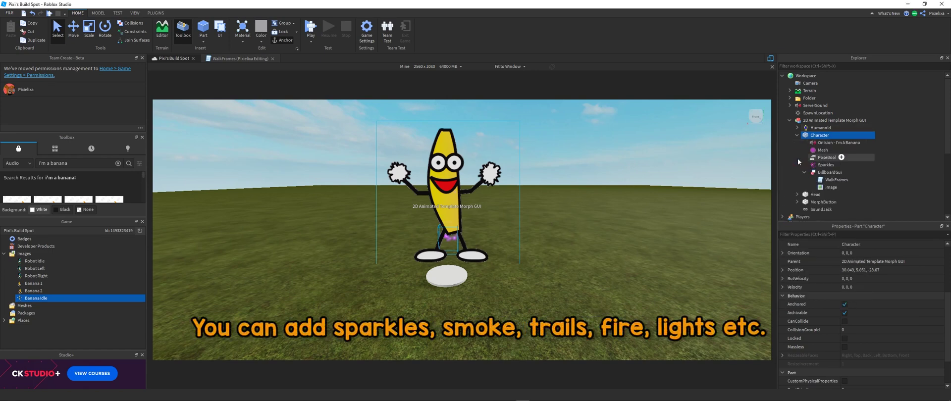
- Change the Sparkles' SparkleColor to yellow (255, 255, 0)
click(840, 167)
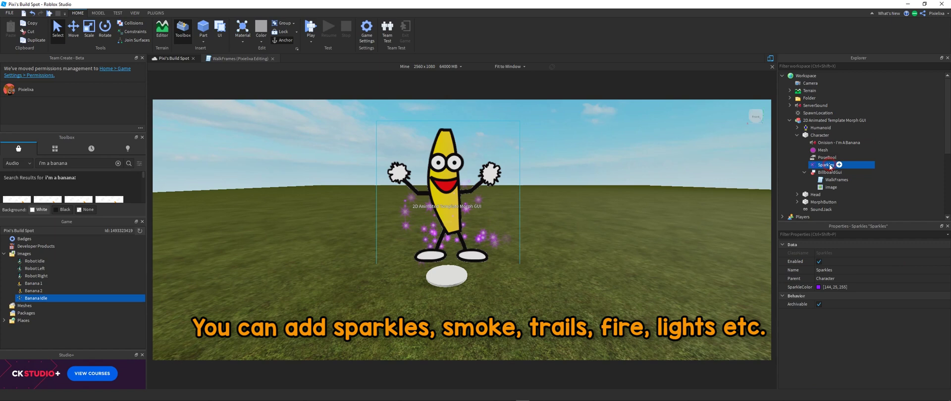
click(819, 287)
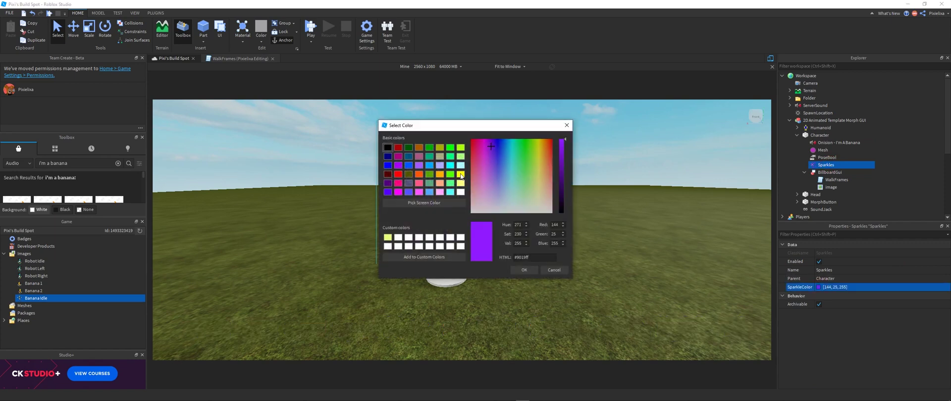
click(461, 174)
click(527, 270)
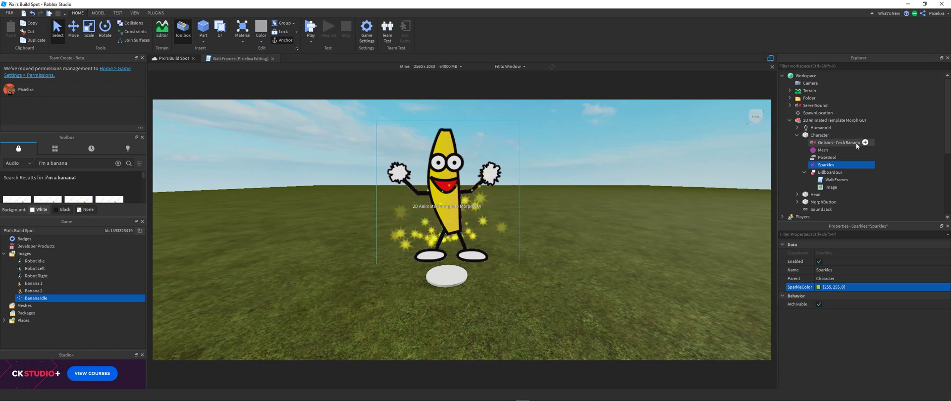
click(835, 136)
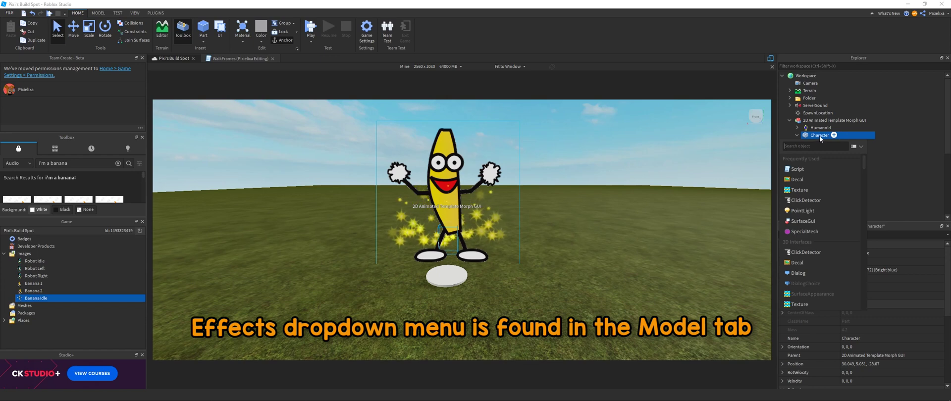
- Add a SpotLight to the Character from the Model tab's Effects list
click(820, 138)
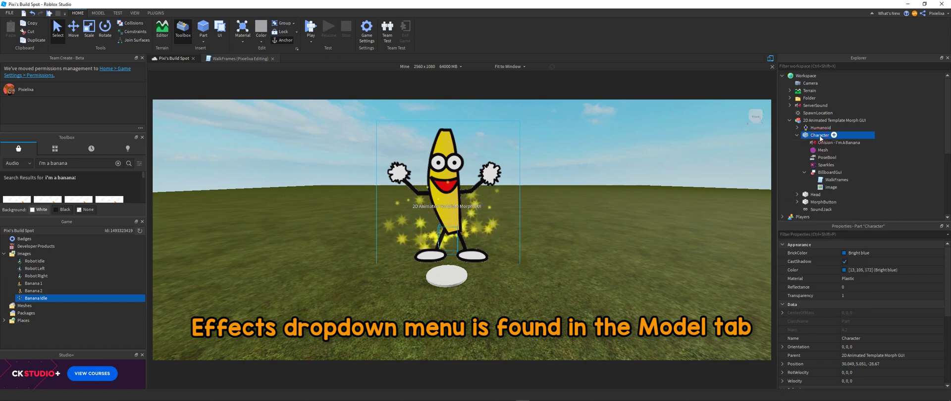
click(99, 14)
click(473, 42)
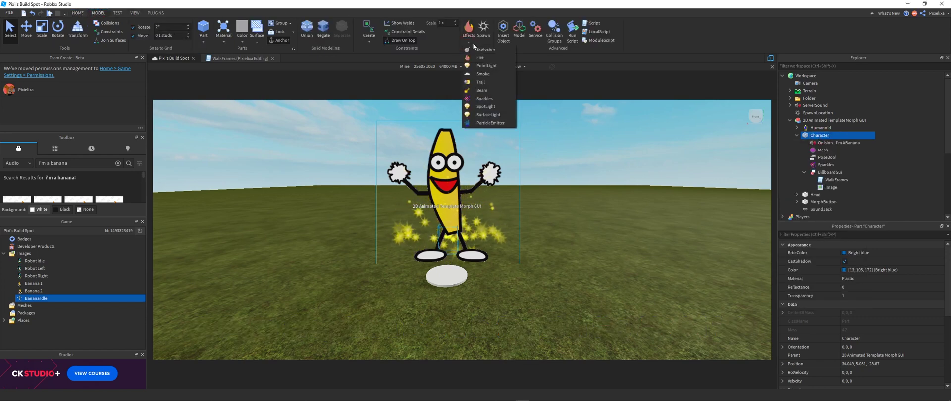
click(488, 107)
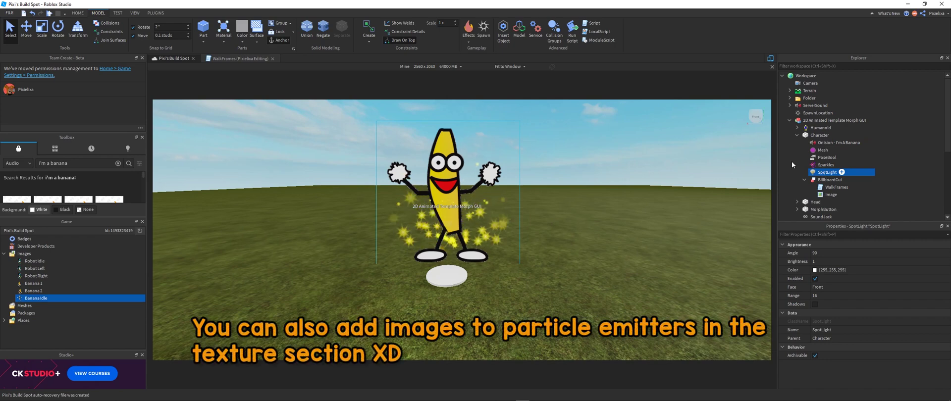
- Add a Smoke effect and move it under the Character in Explorer
click(469, 43)
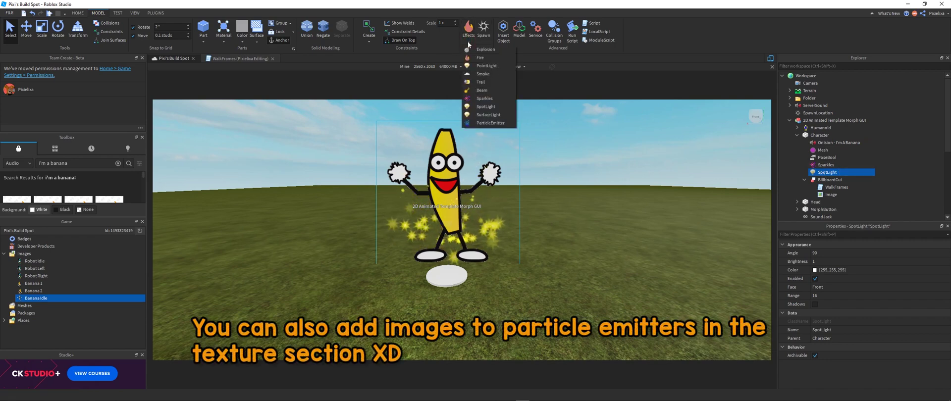
click(480, 74)
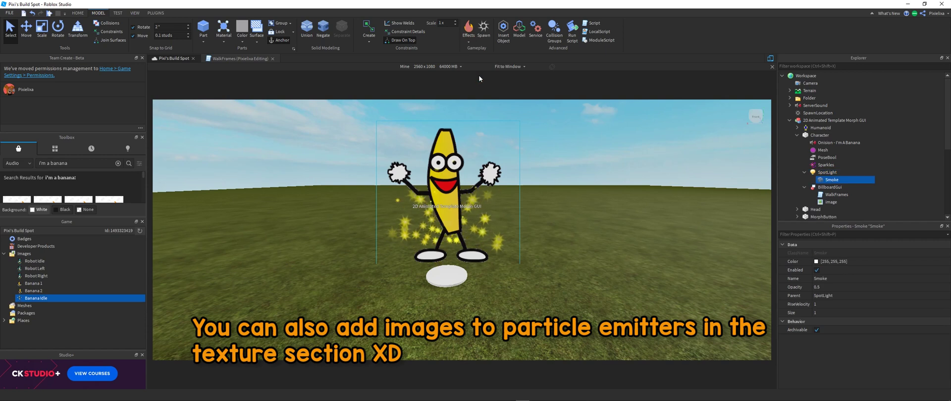
drag(832, 180, 820, 138)
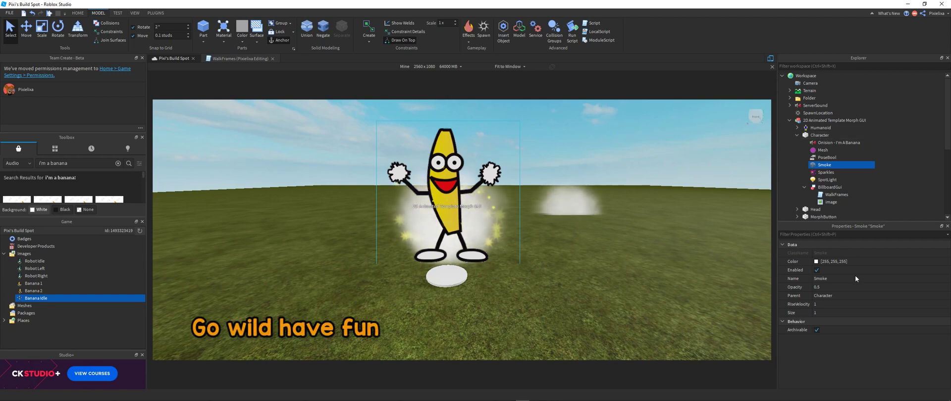
- Set the Smoke's Color to yellow (255, 255, 0)
click(817, 262)
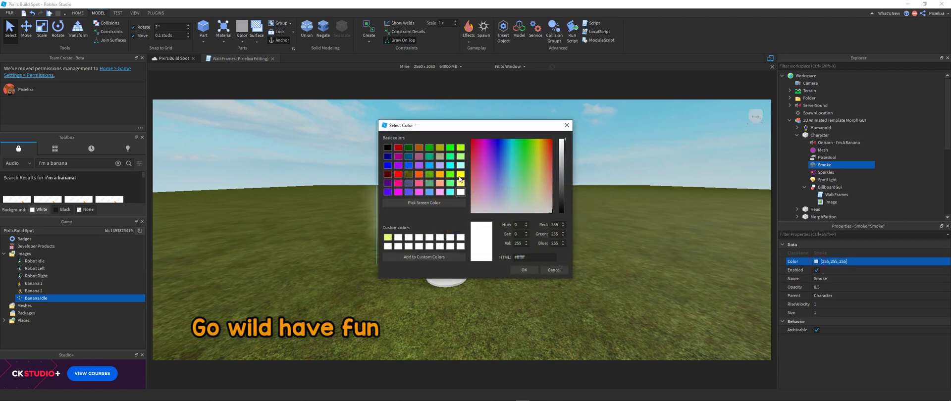
click(460, 174)
click(525, 271)
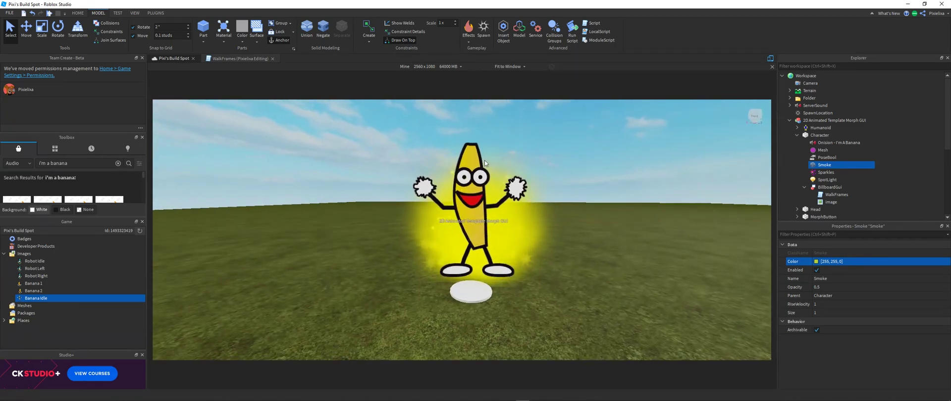
click(471, 40)
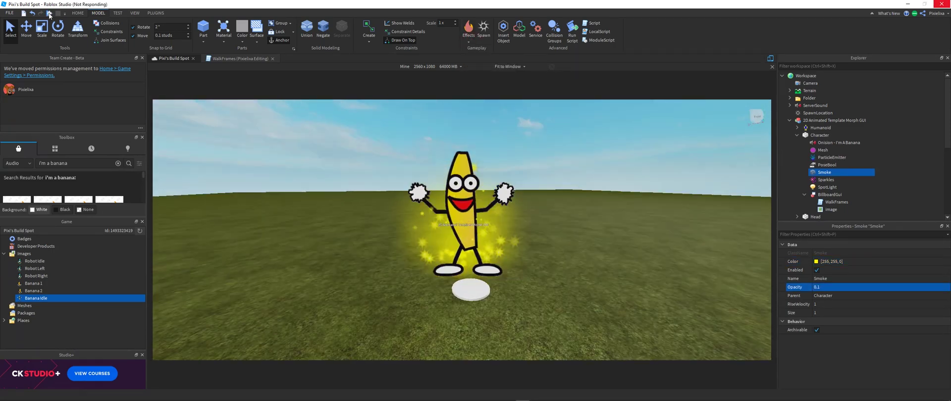
click(49, 14)
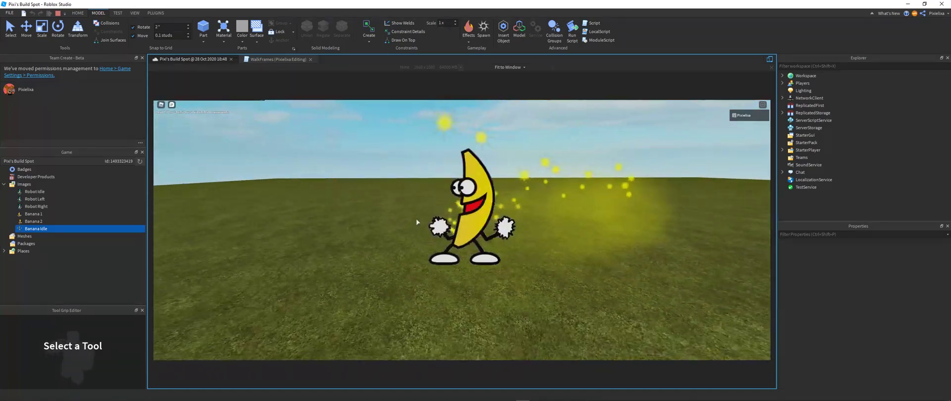
click(58, 14)
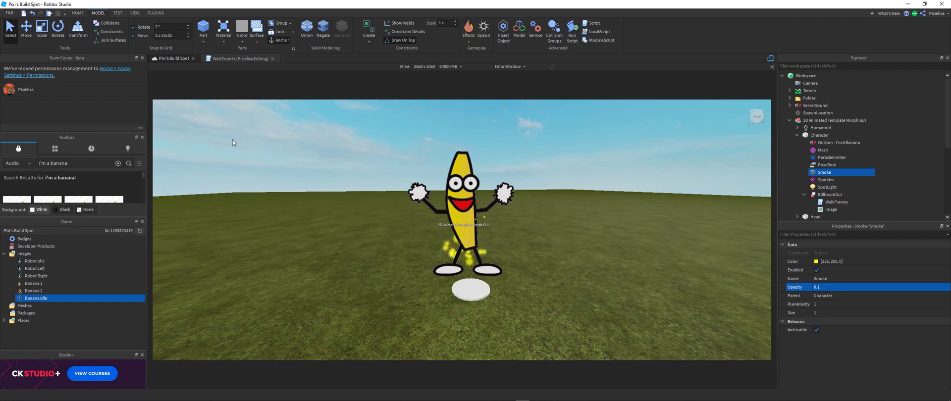